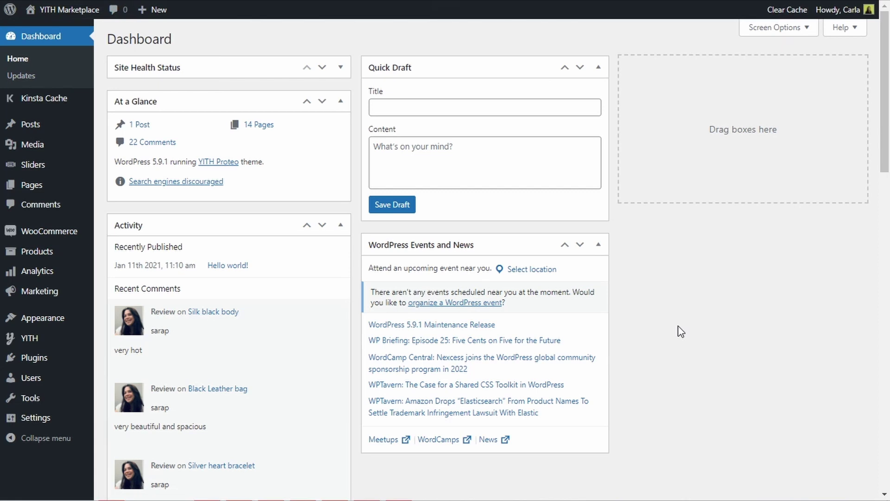
Open the First Step Options of the YITH Easy Login Register Popup settings
mouse_move(80, 343)
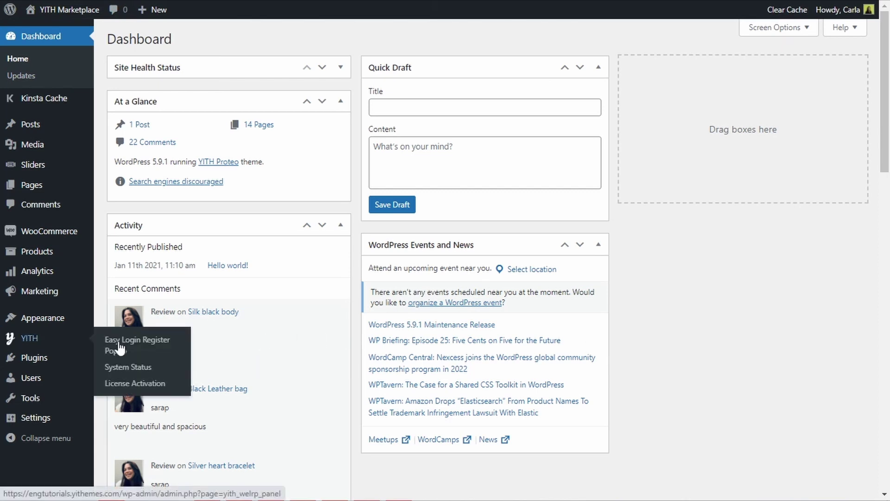
click(138, 346)
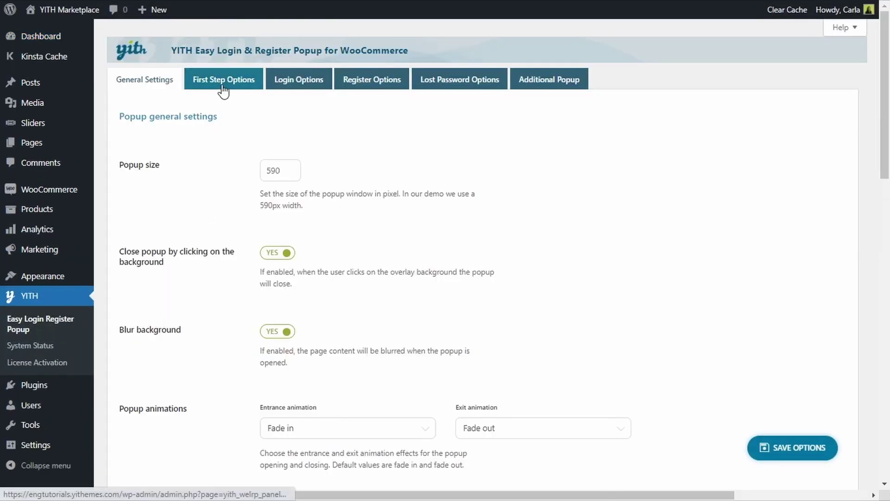
click(222, 86)
scroll(223, 89, down, 5)
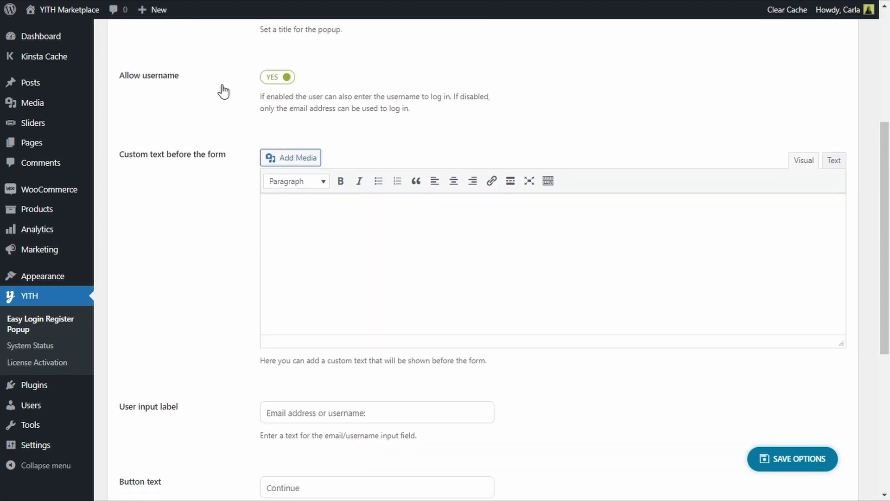
scroll(223, 91, down, 6)
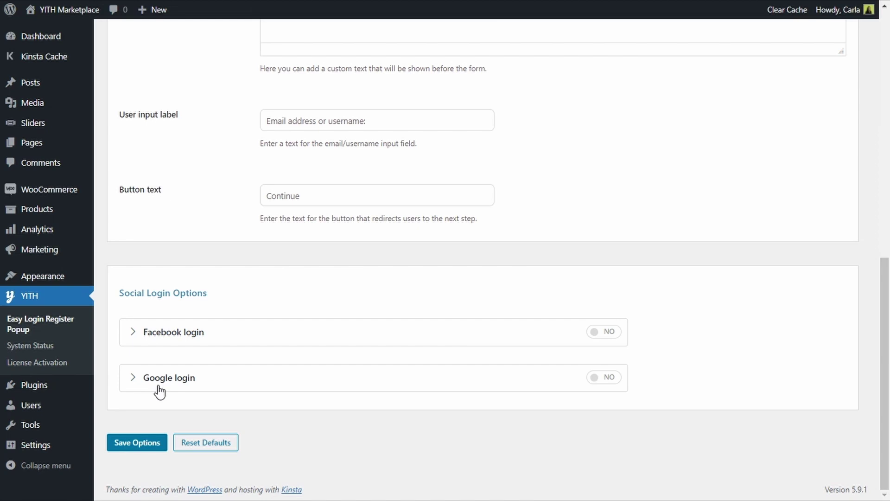
Expand the Facebook login settings and follow the help link on finding the app ID
click(153, 338)
scroll(152, 334, down, 3)
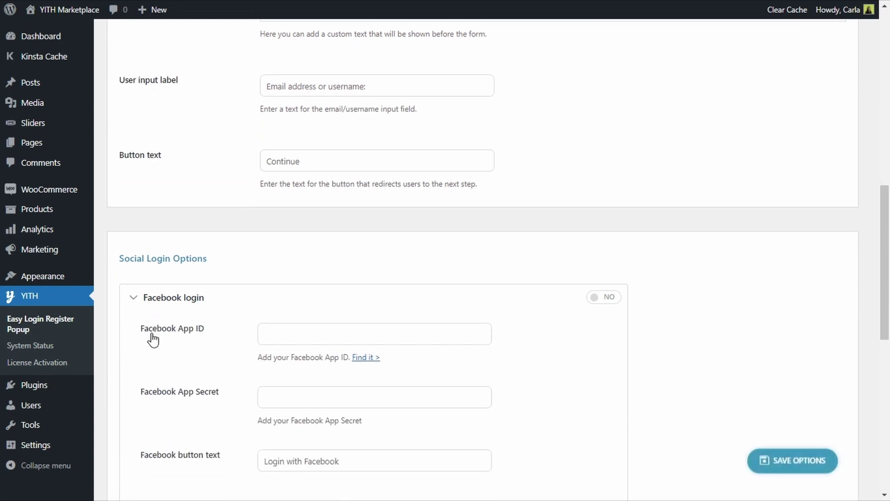
scroll(249, 360, down, 2)
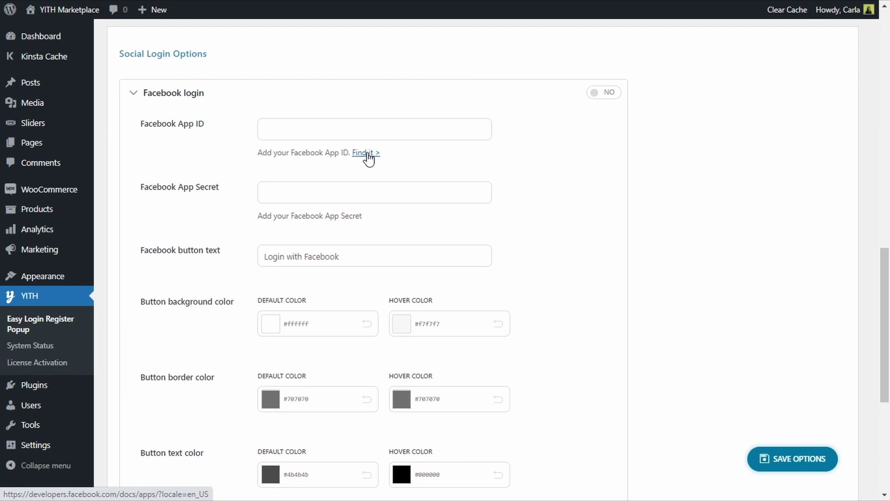
click(368, 155)
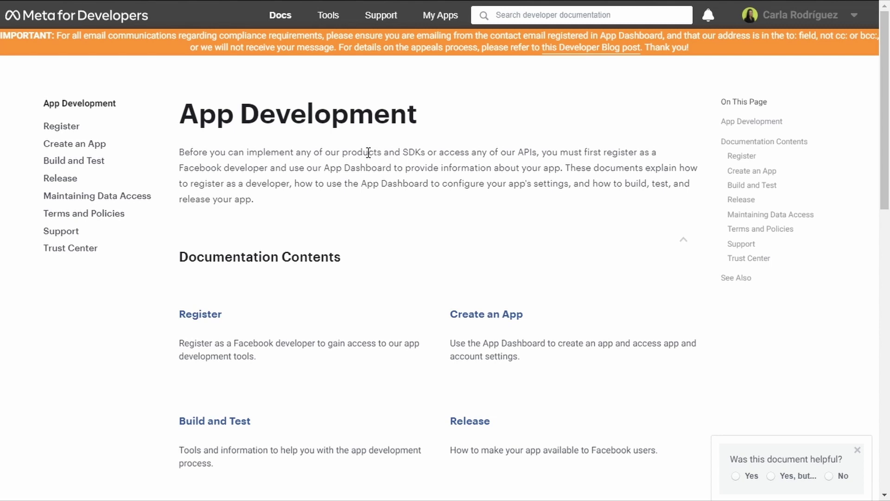
Go to My Apps in Meta for Developers and start a new app
click(432, 19)
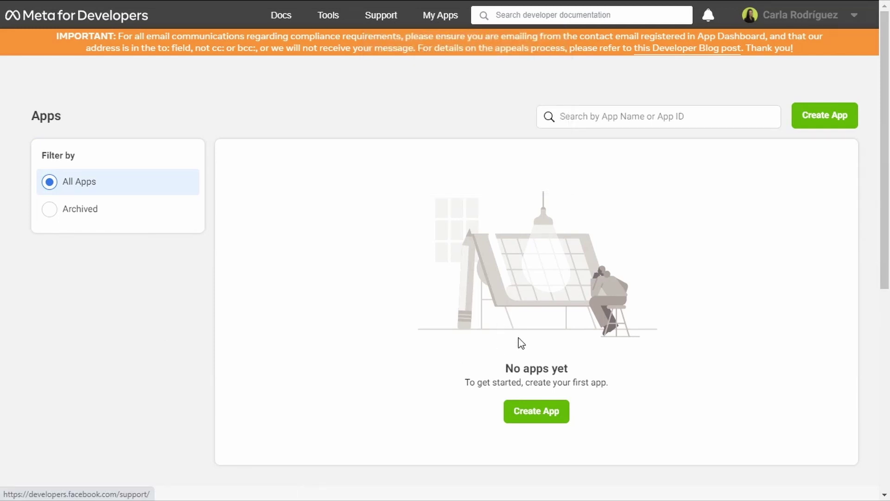
click(538, 426)
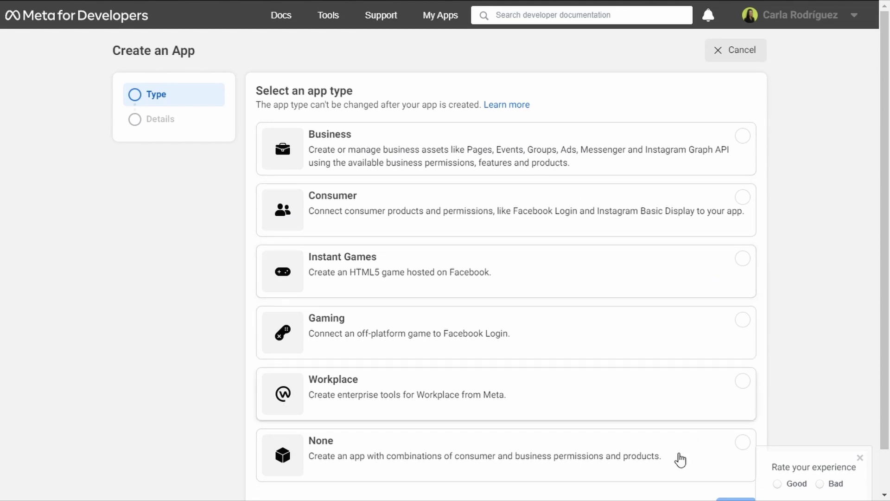
Pick None as the new app's type in the Create an App wizard
click(613, 477)
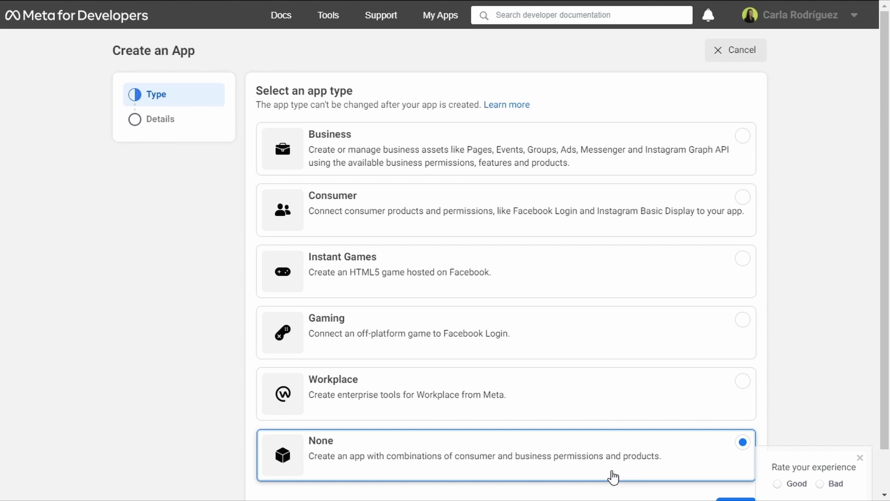
scroll(613, 476, down, 1)
Enter the app's display name and create it, confirming with the account password
click(731, 462)
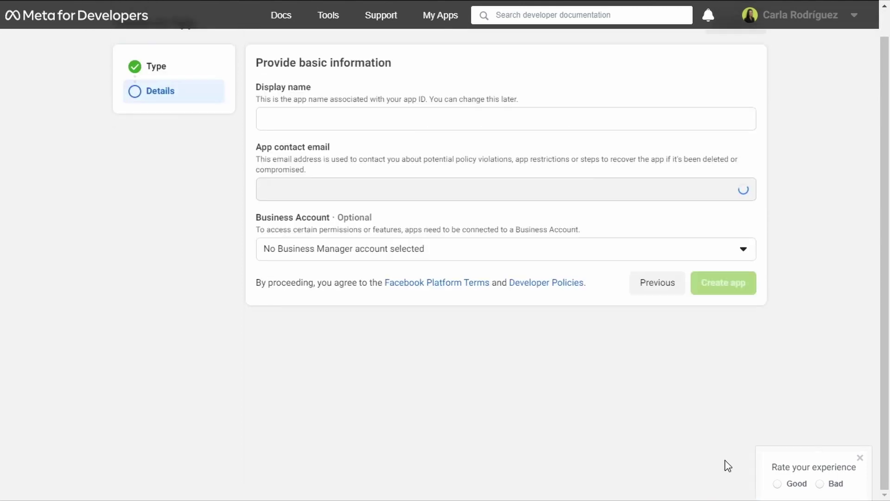
click(518, 121)
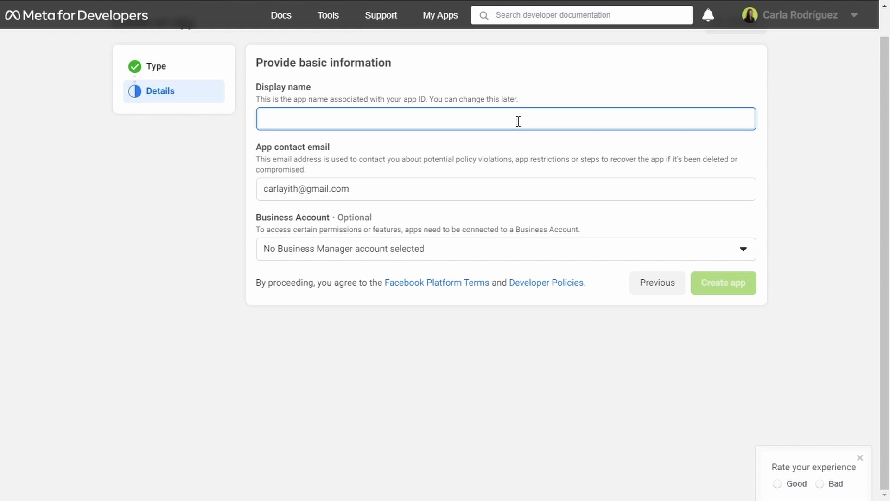
text(Carla's App)
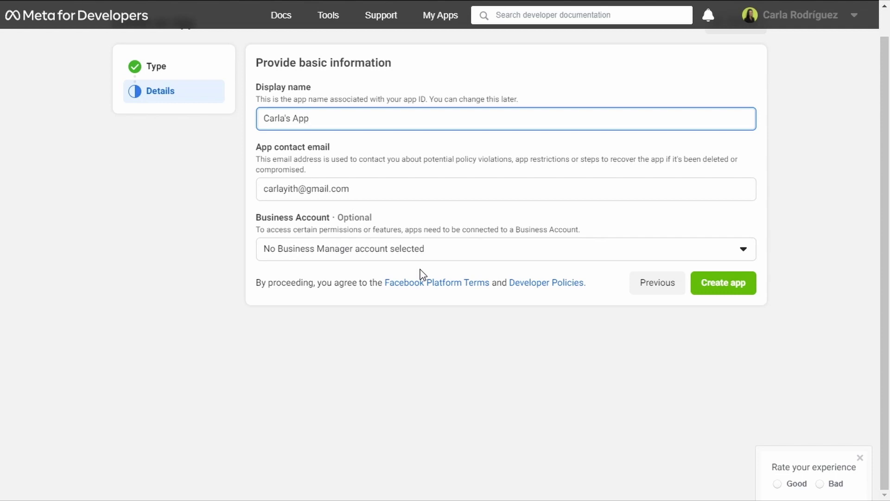
click(735, 294)
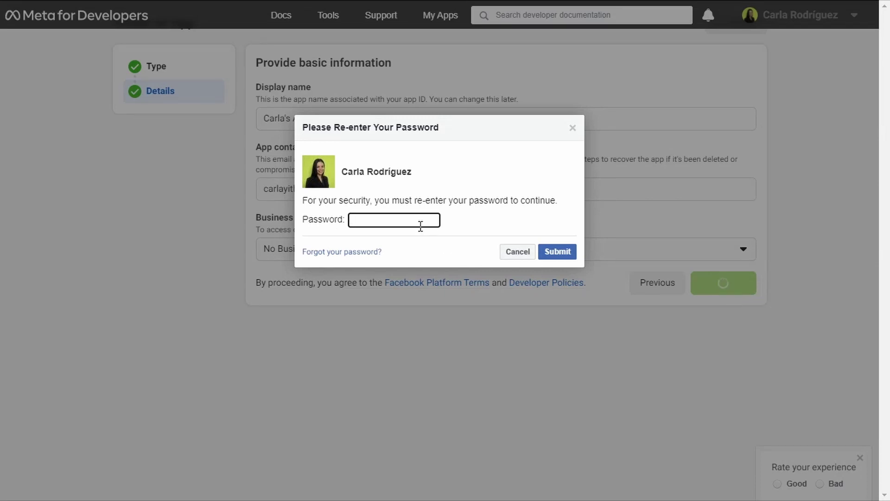
text(••••••••••••••••)
click(558, 253)
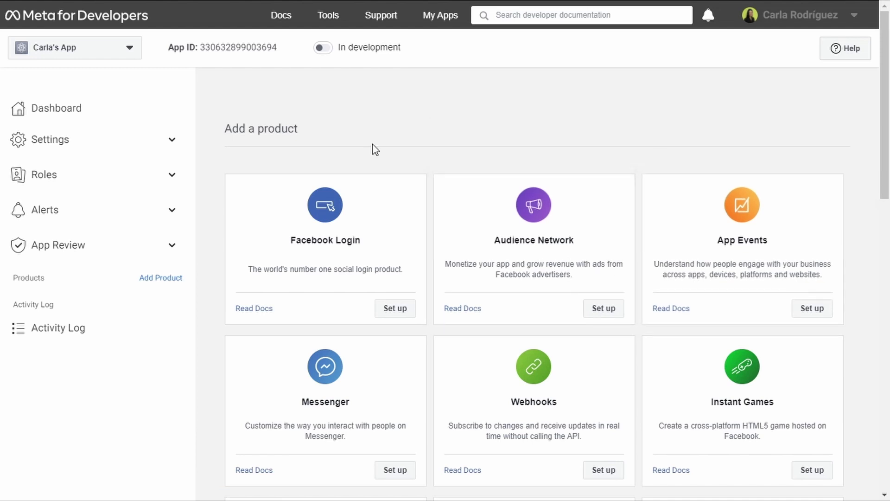
scroll(325, 389, down, 2)
scroll(639, 416, down, 2)
scroll(775, 376, up, 4)
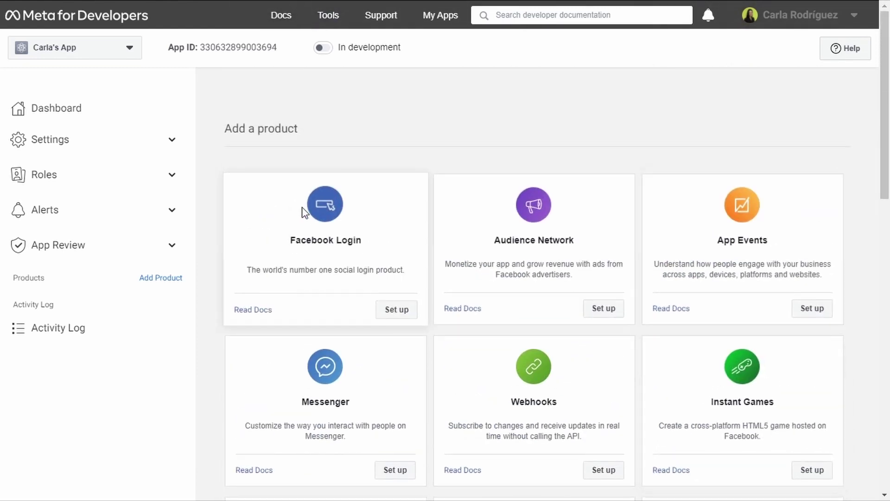
click(399, 310)
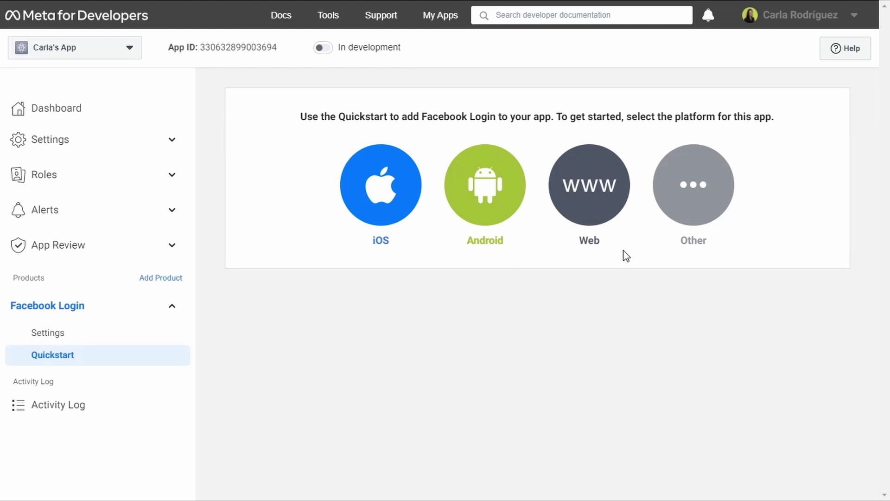
click(588, 193)
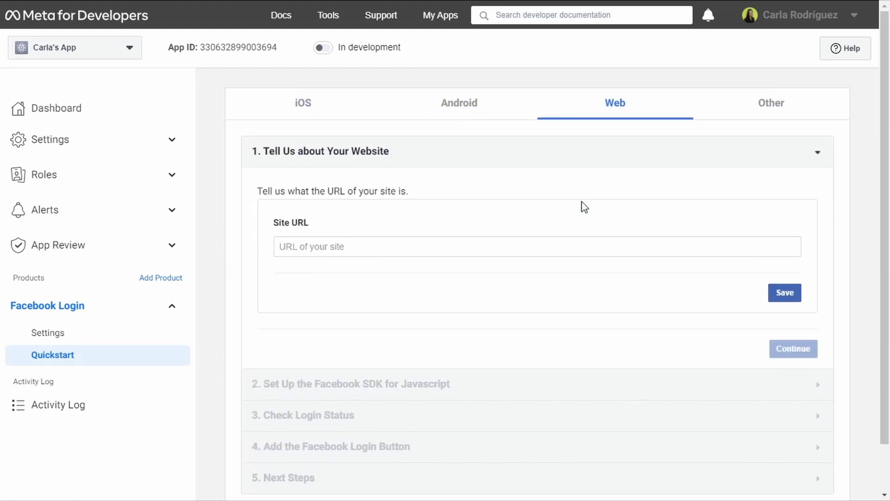
click(413, 240)
text(https://engtutorials.yithemes.com/)
click(772, 299)
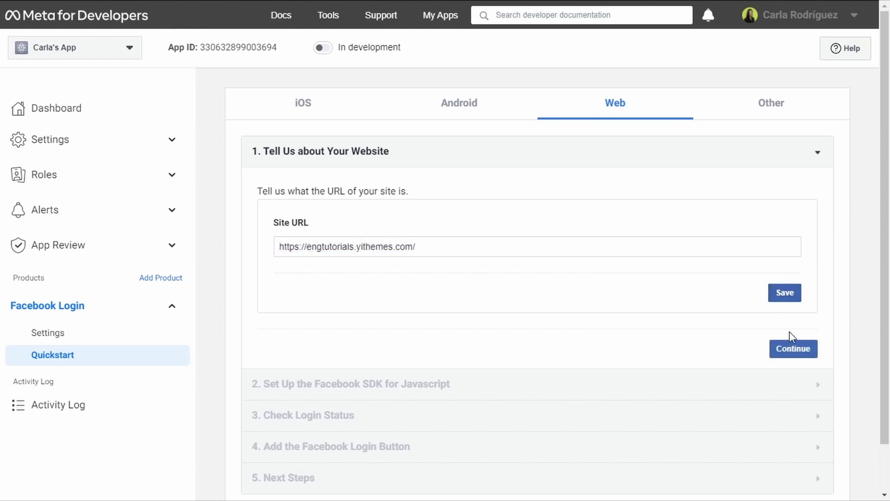
Advance through the remaining Web quickstart steps to the Next Steps page
click(794, 349)
scroll(791, 351, down, 5)
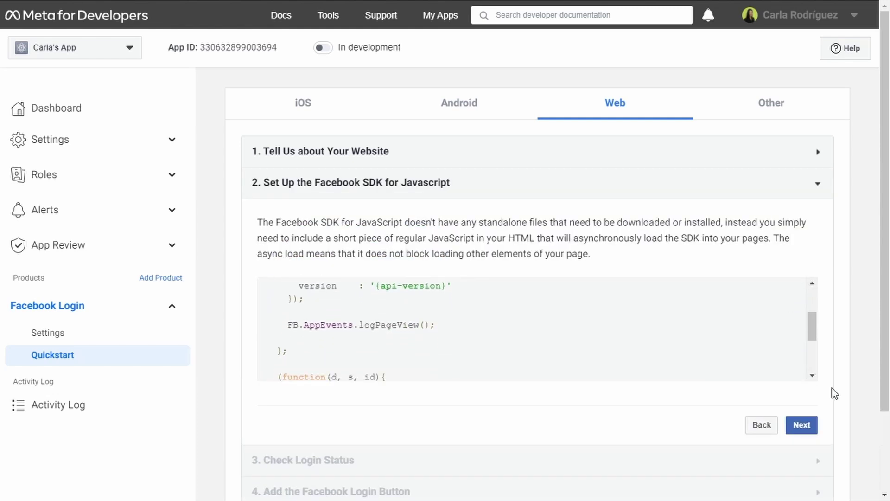
scroll(830, 385, down, 2)
click(810, 342)
scroll(811, 348, down, 10)
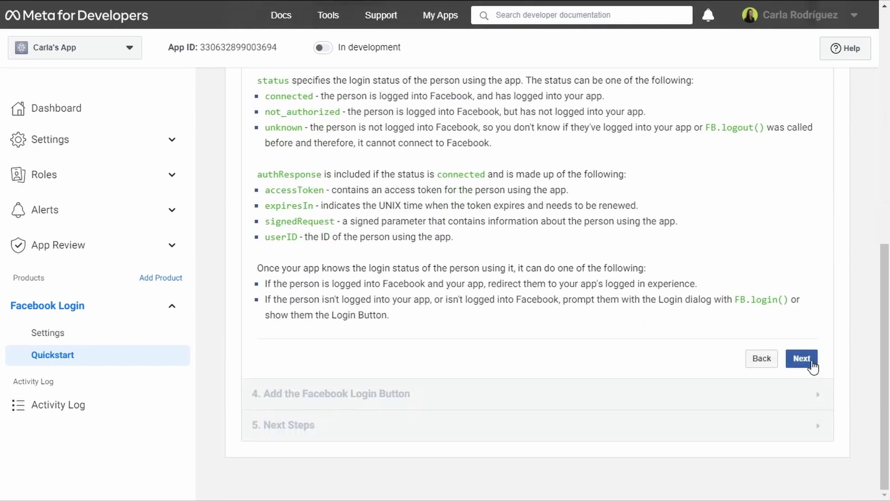
click(802, 359)
click(802, 390)
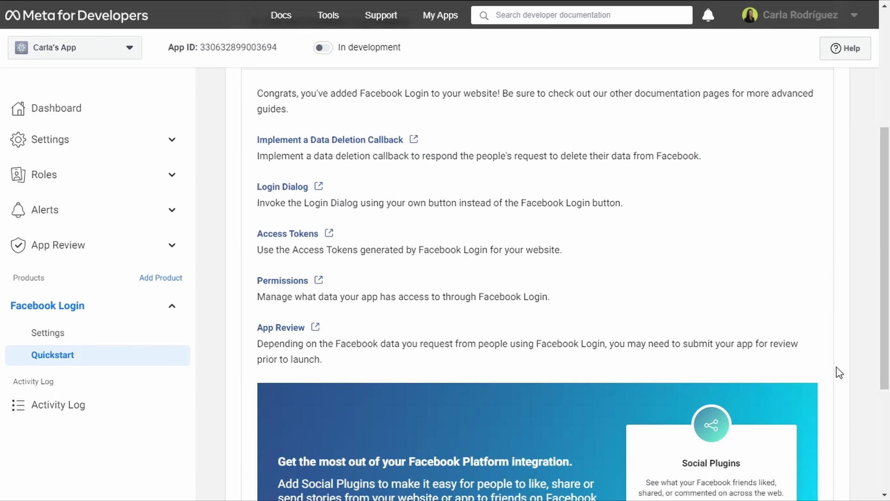
scroll(835, 370, down, 4)
scroll(822, 398, up, 5)
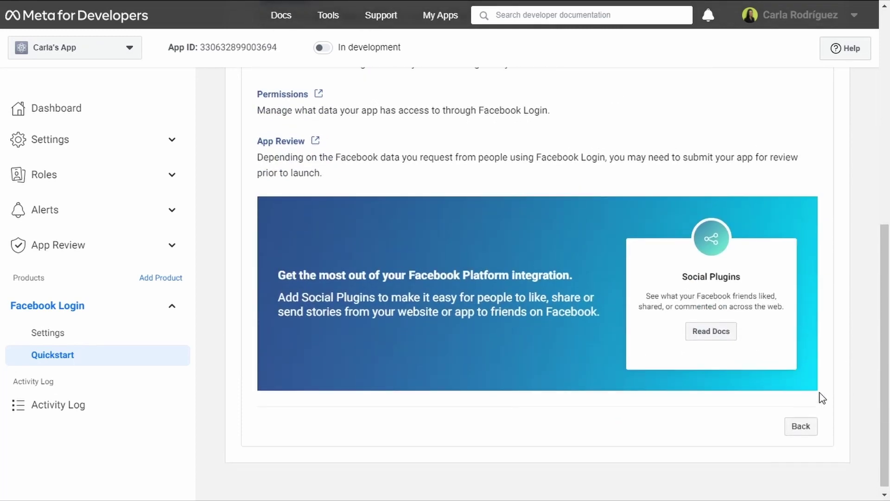
scroll(822, 398, up, 2)
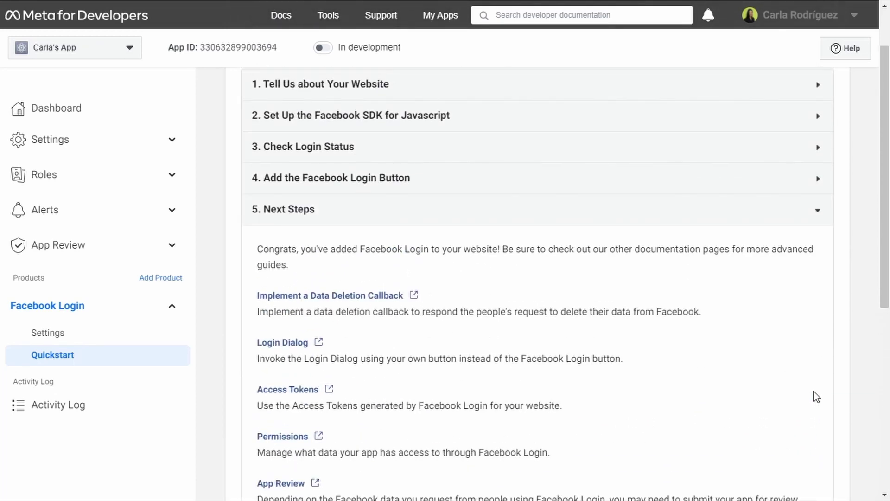
click(171, 140)
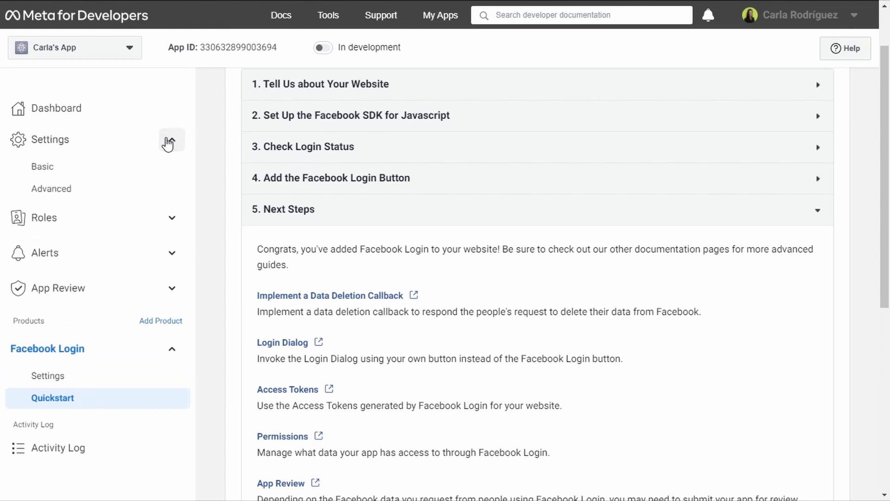
Copy the App ID from Settings > Basic into YITH's Facebook App ID field
click(51, 168)
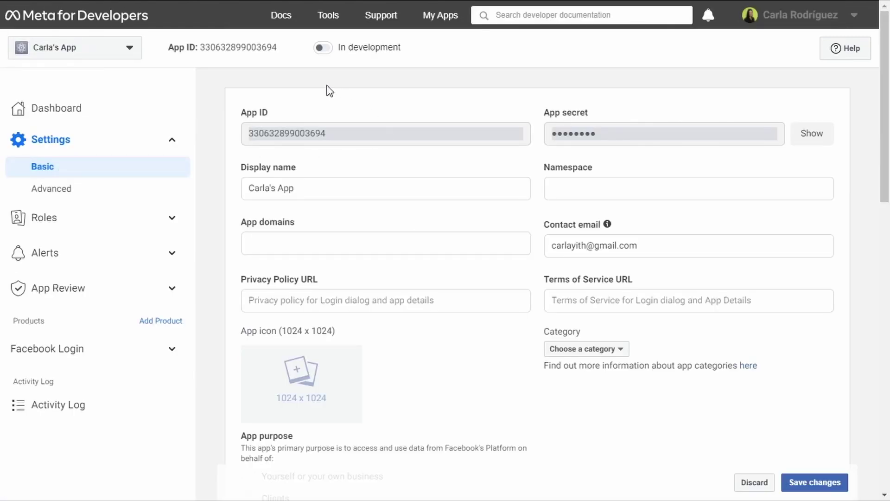
double_click(325, 133)
key(ctrl+c)
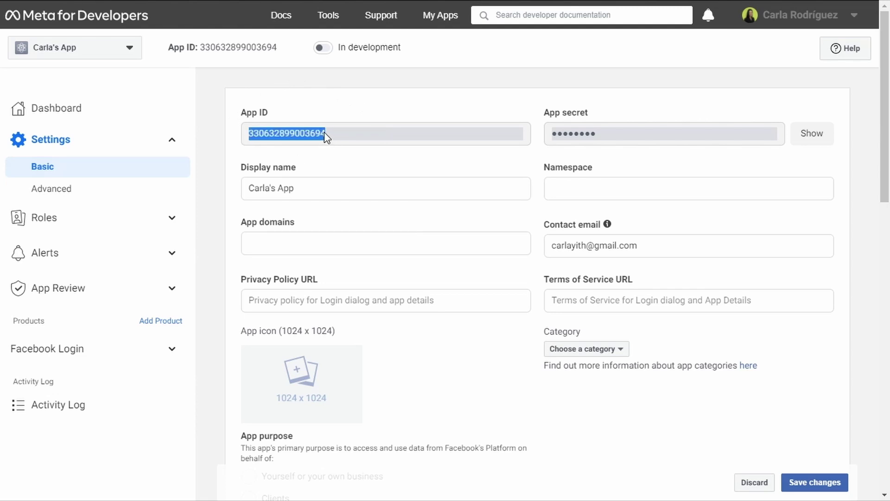
key(ctrl+Tab)
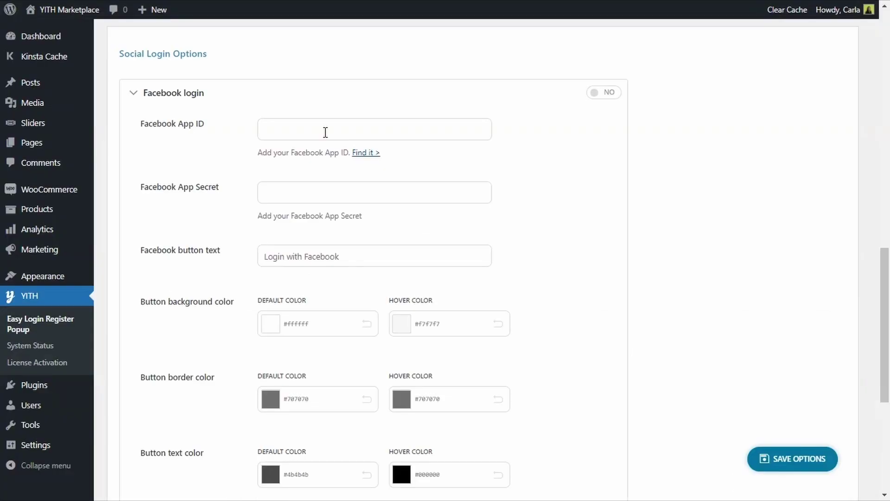
click(326, 133)
key(ctrl+v)
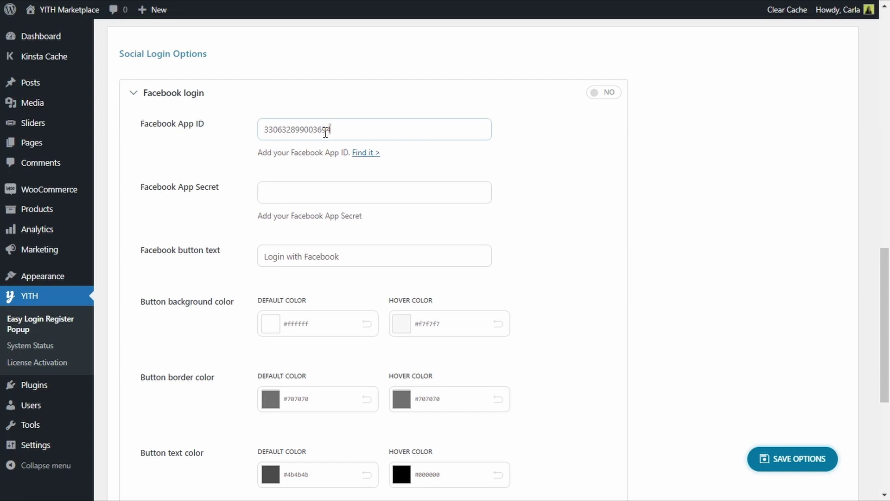
Reveal the App secret and paste it into YITH's Facebook App Secret field
key(ctrl+shift+Tab)
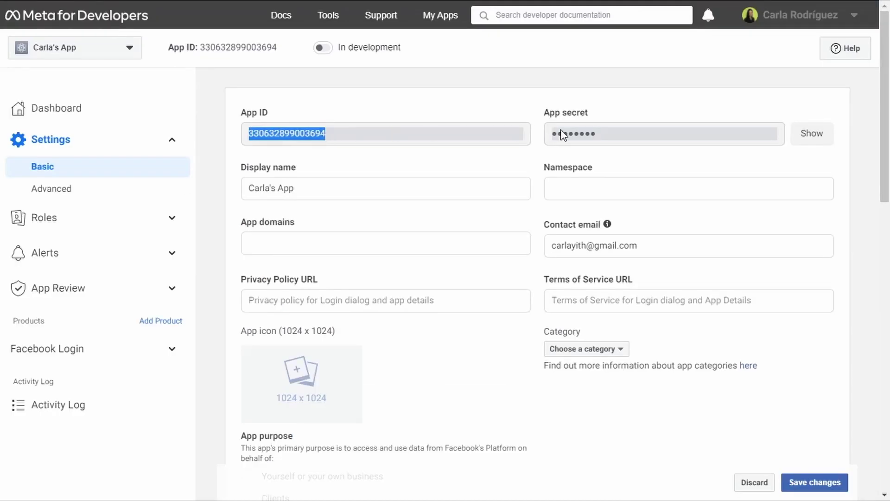
click(806, 145)
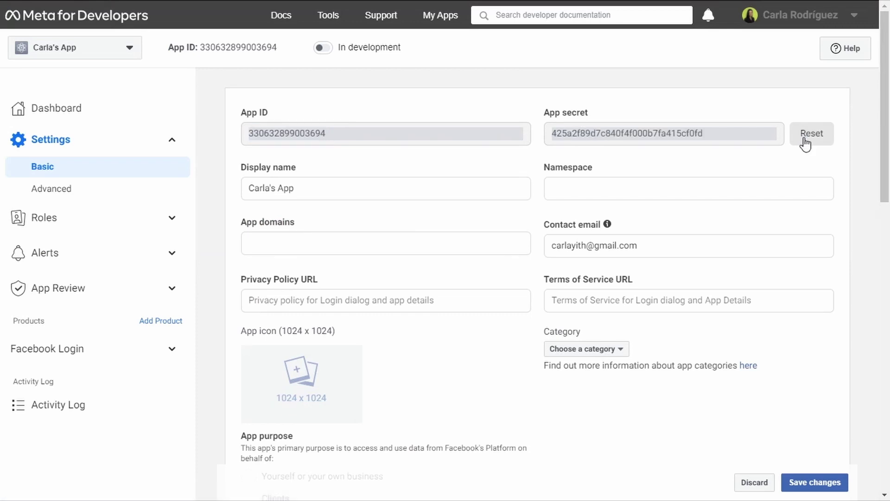
double_click(680, 135)
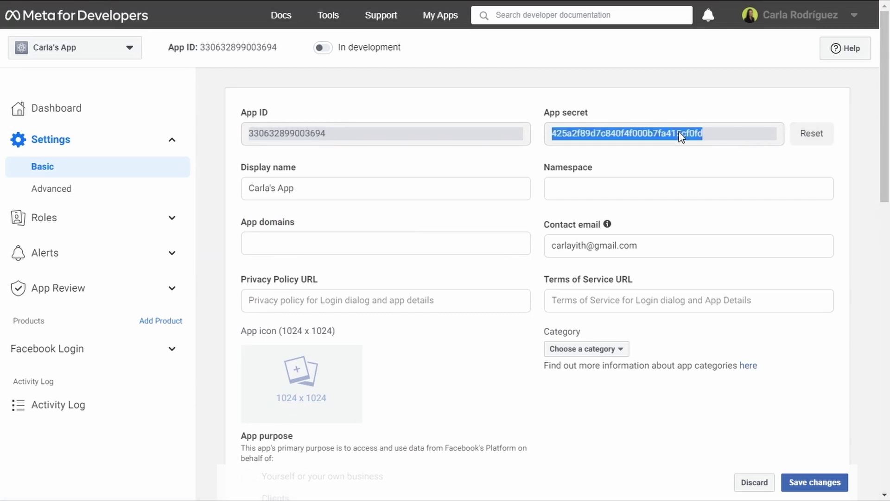
key(alt+Tab)
click(352, 187)
key(ctrl+v)
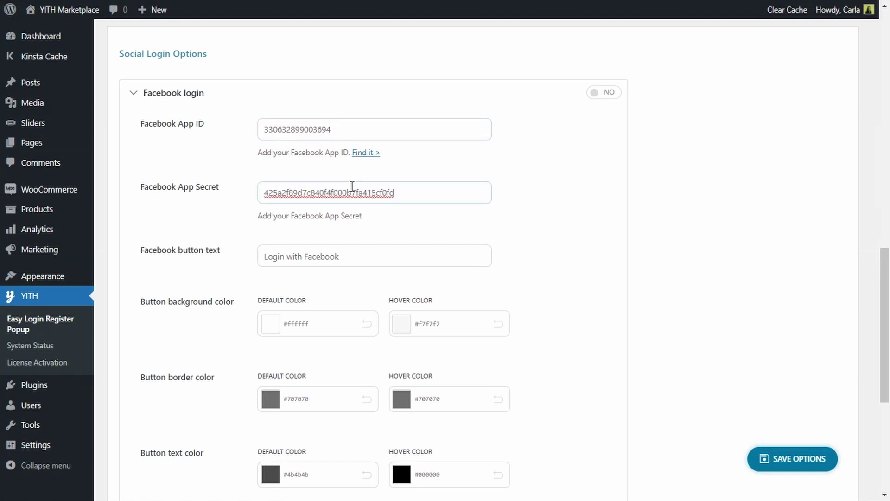
Open the Facebook Login product's Settings page in Meta for Developers
key(alt+Tab)
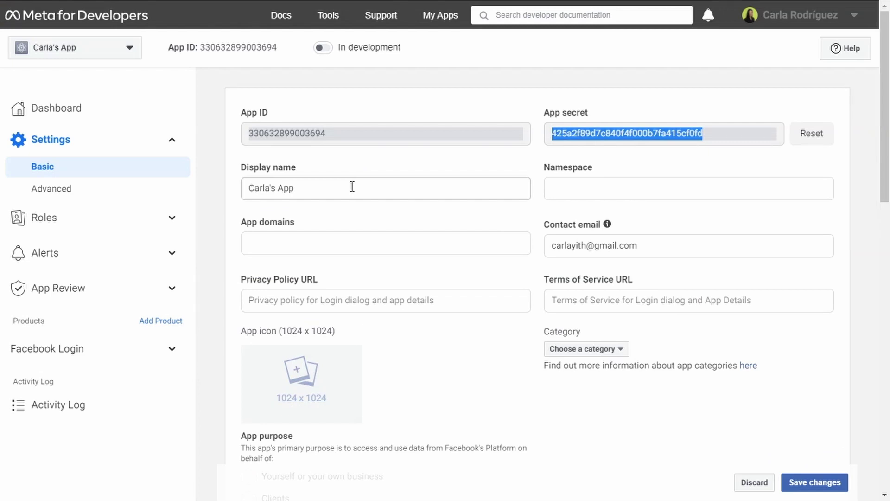
click(143, 358)
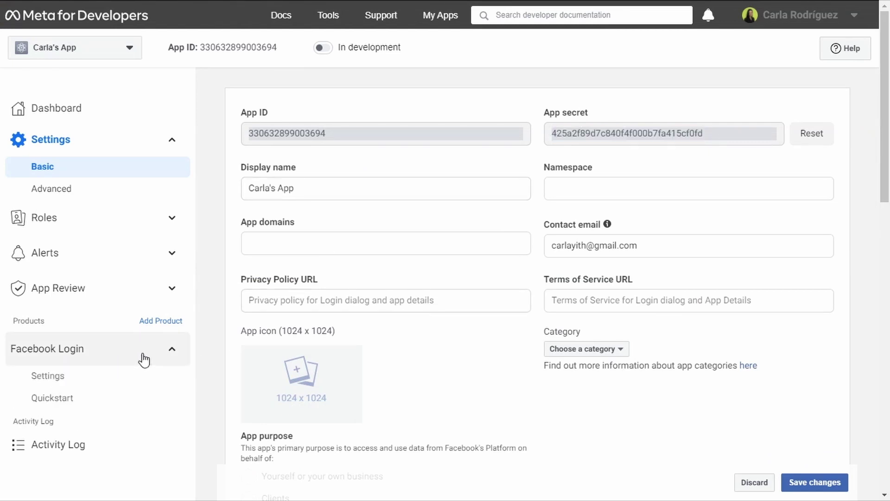
click(52, 374)
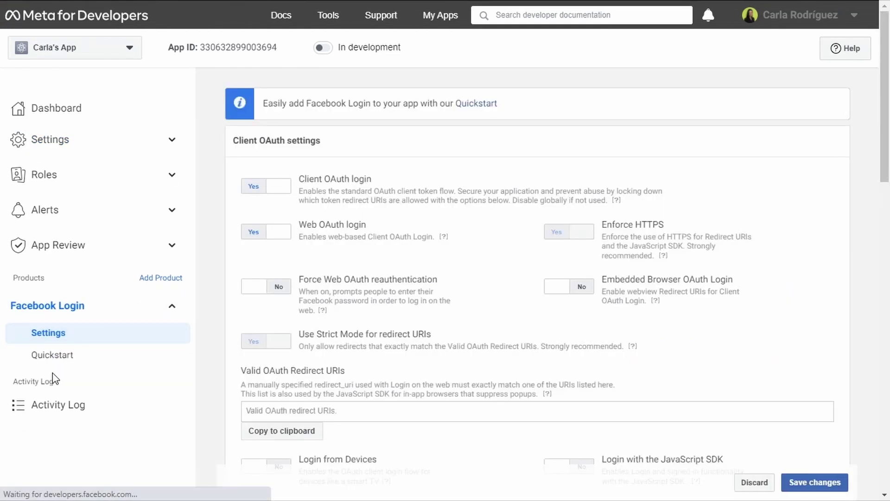
scroll(714, 349, down, 2)
scroll(714, 349, down, 2)
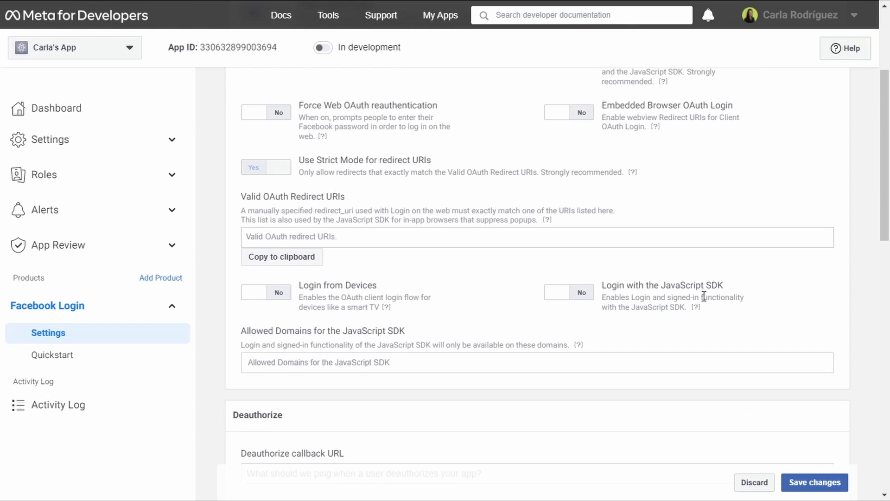
click(569, 297)
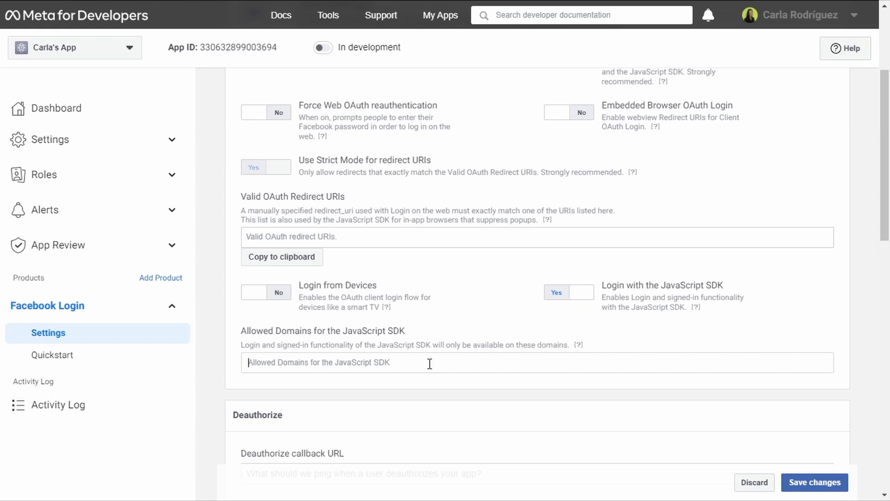
text(https://engtutorials.yithemes.com/)
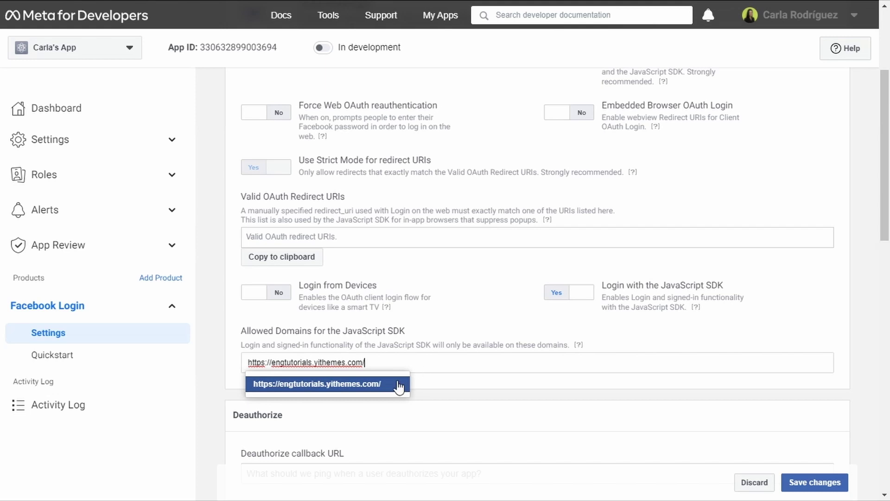
click(399, 383)
click(815, 483)
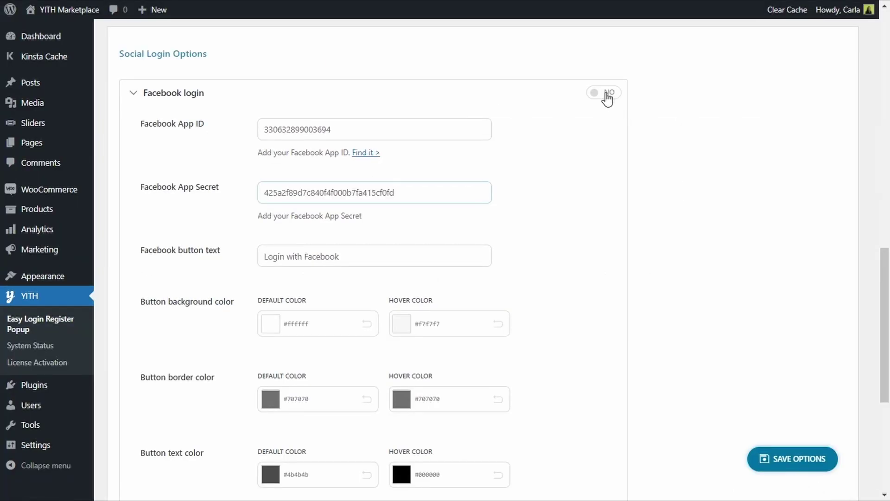
Switch Facebook login to YES in the popup's Social Login Options and save
click(607, 95)
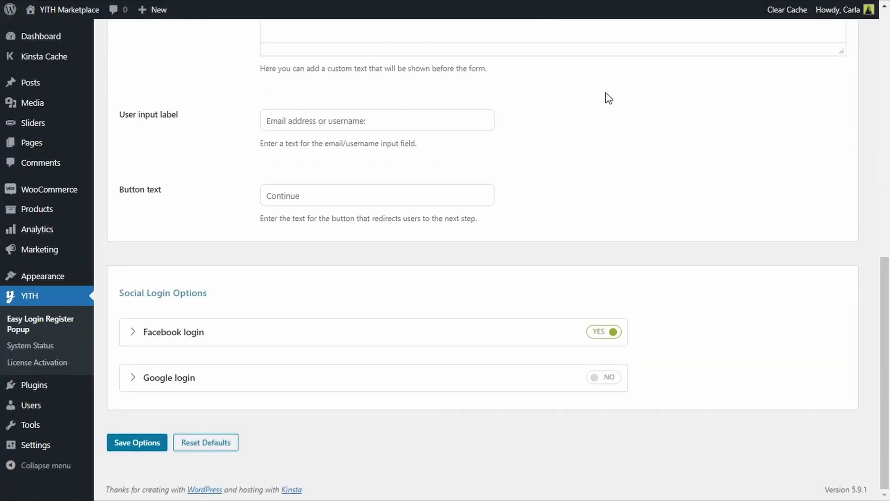
click(154, 446)
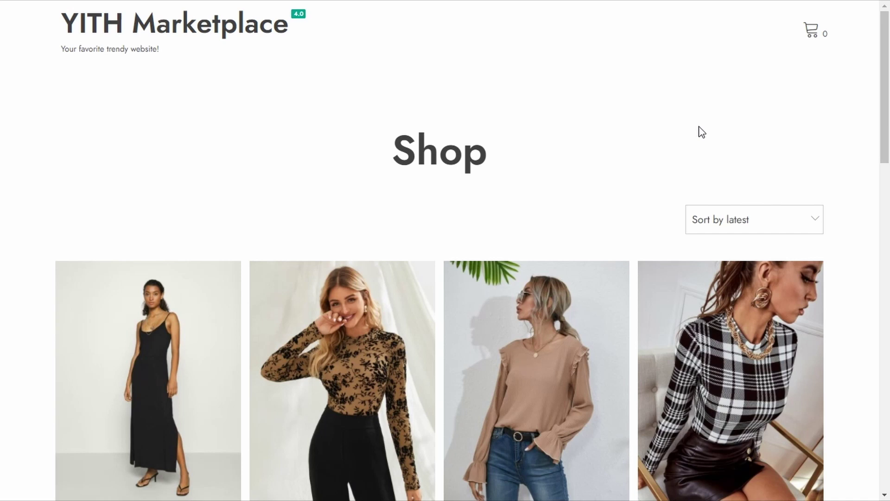
Add the Summer dress in 3 colors to the cart and view the cart
scroll(686, 130, down, 2)
click(194, 254)
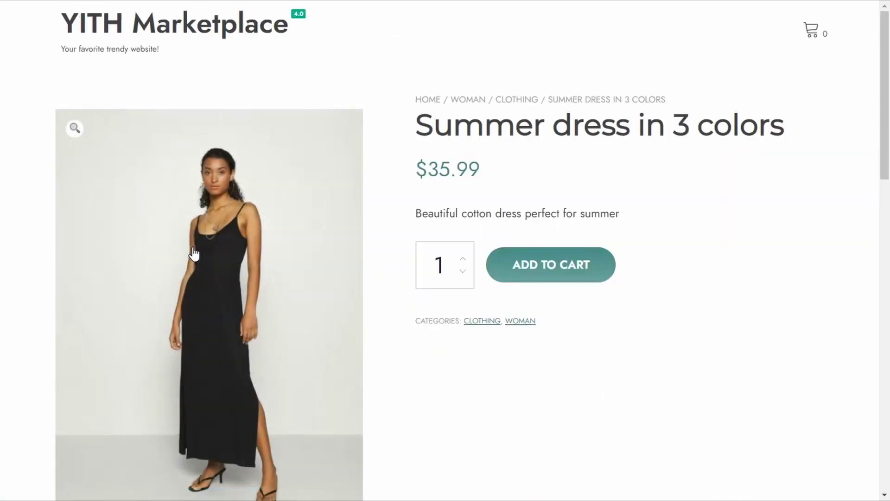
click(567, 273)
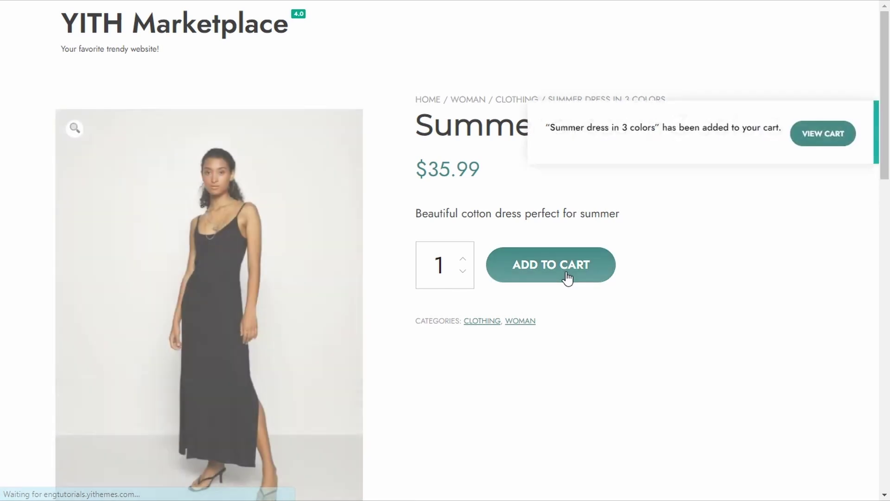
click(823, 135)
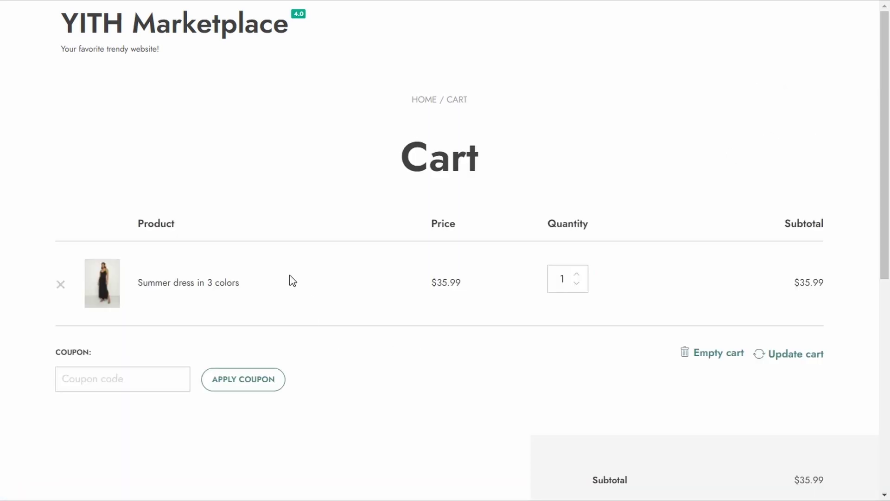
scroll(373, 297, down, 1)
scroll(374, 297, down, 7)
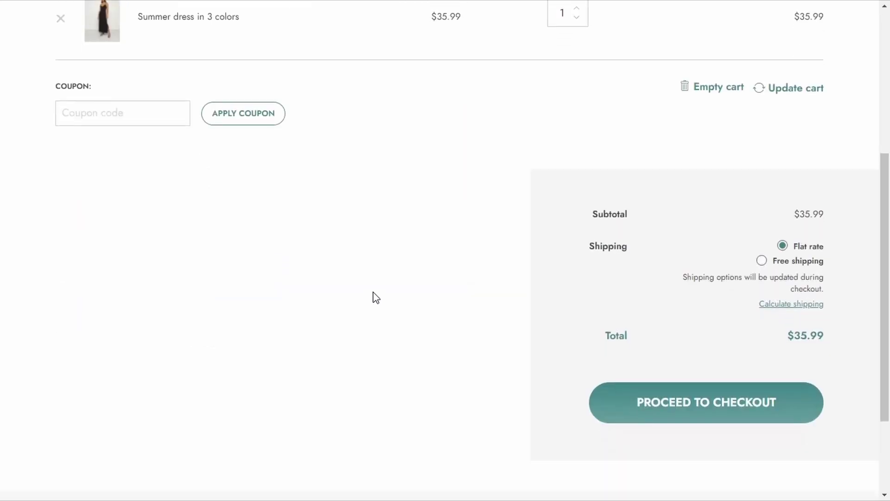
Proceed to checkout, try Login with Facebook in the popup, then close it after the error
click(717, 347)
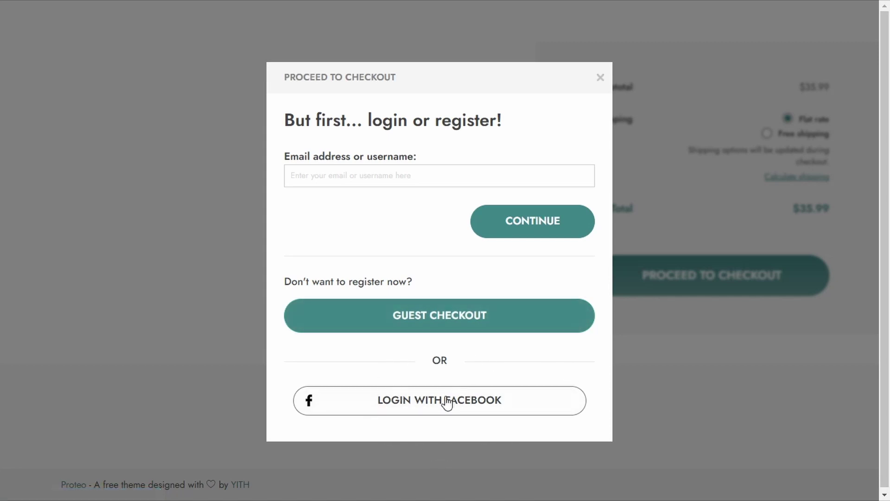
click(459, 412)
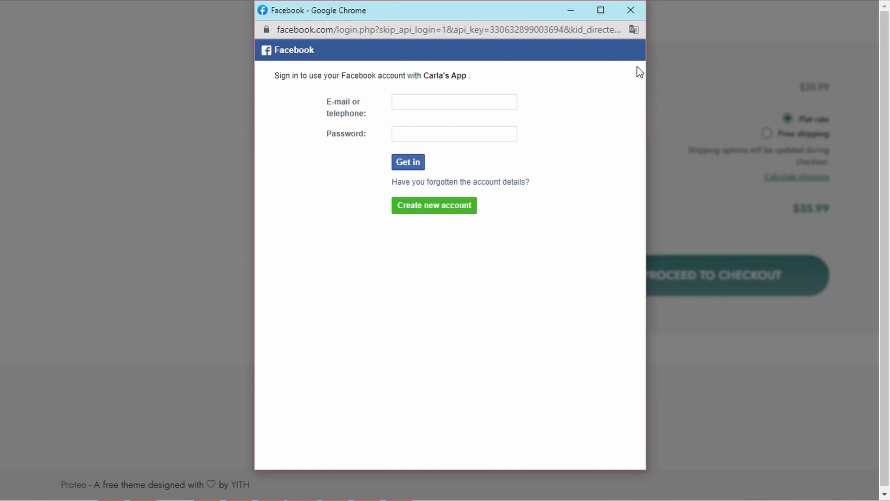
click(636, 9)
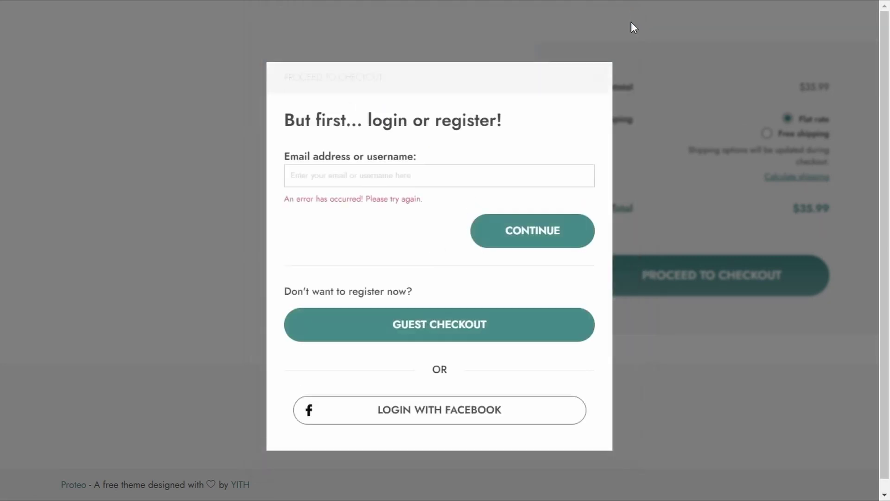
click(601, 79)
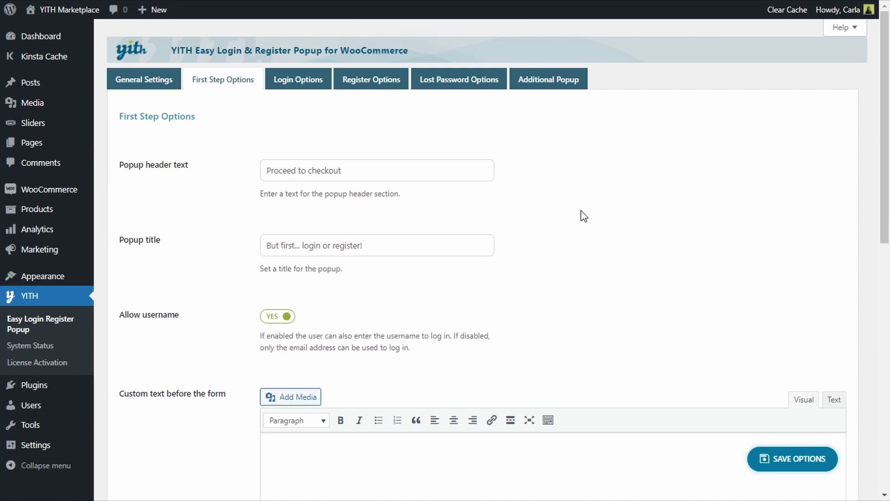
scroll(580, 215, down, 3)
scroll(583, 216, down, 9)
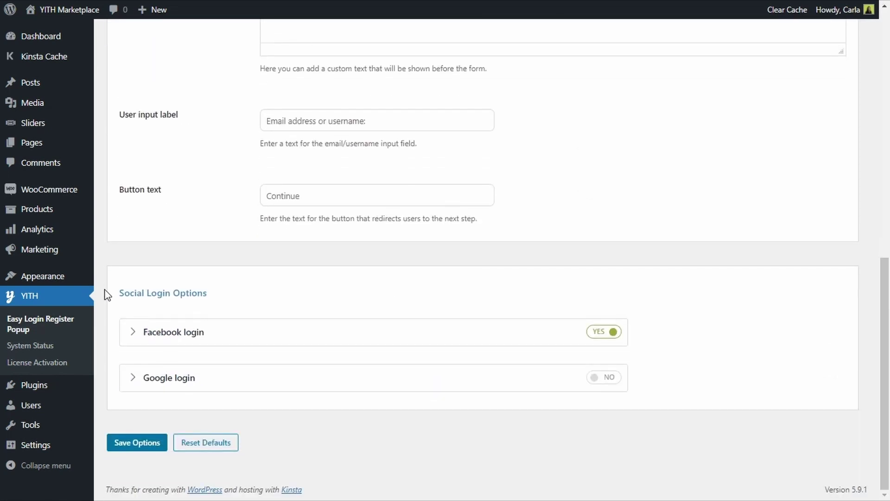
Expand Google login settings and follow the Client ID 'Find it >' link to 'Setting up OAuth 2.0'
click(149, 381)
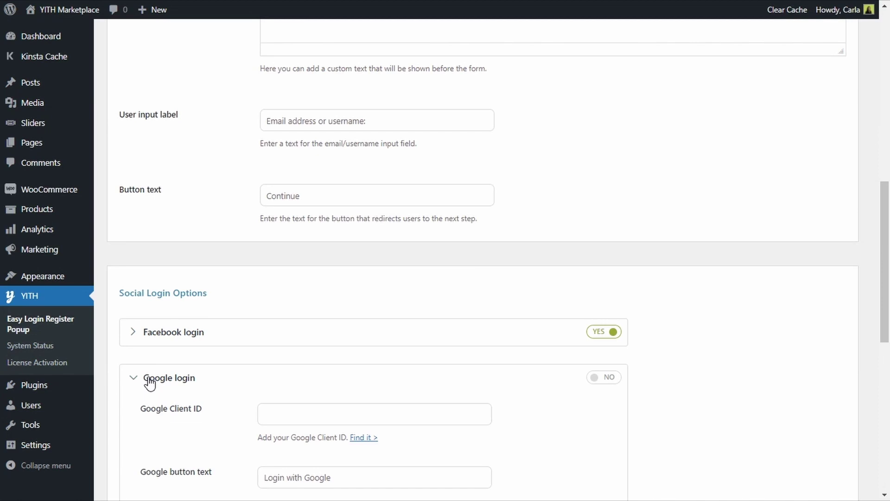
scroll(149, 381, down, 5)
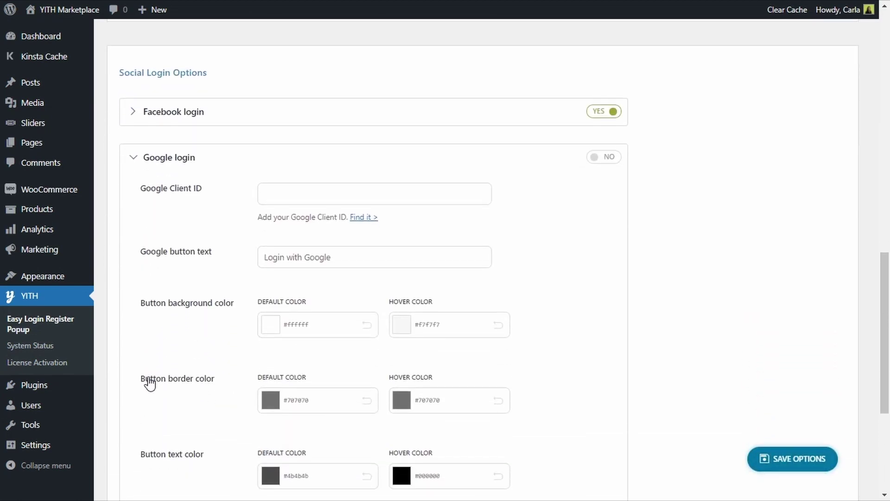
scroll(187, 368, down, 2)
scroll(188, 367, up, 3)
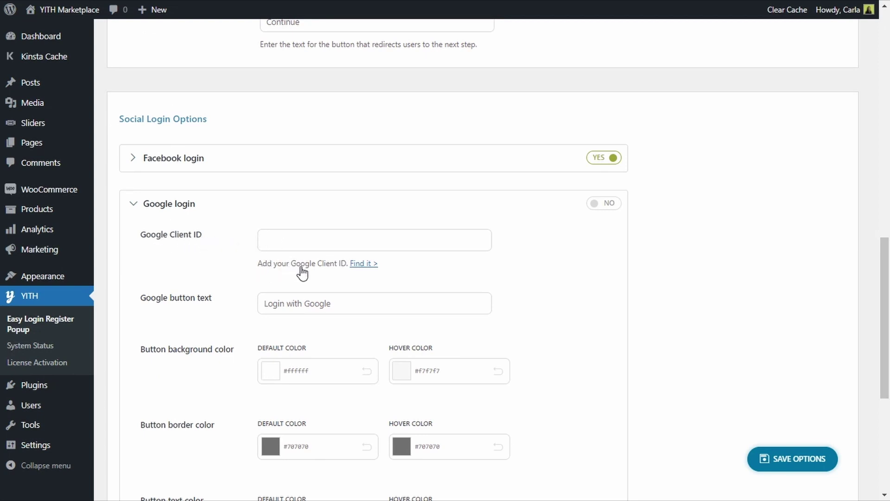
click(362, 266)
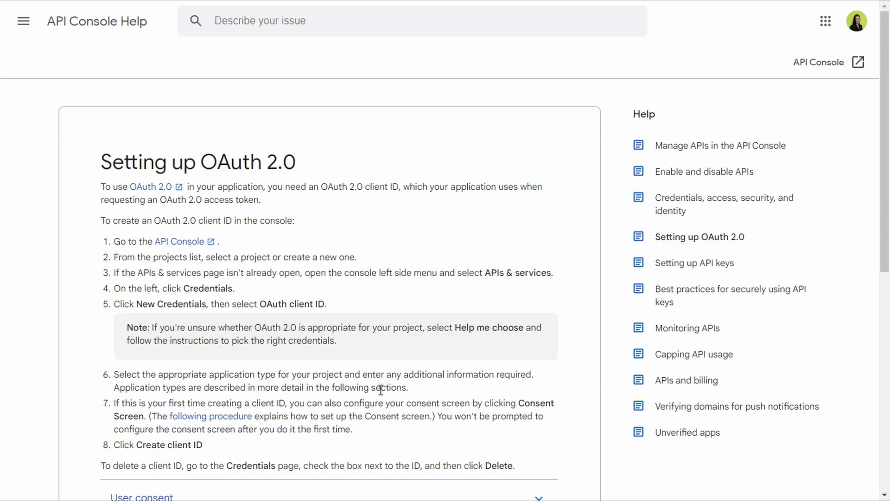
From the API Console, create a new project named for the app and switch to its dashboard
click(180, 243)
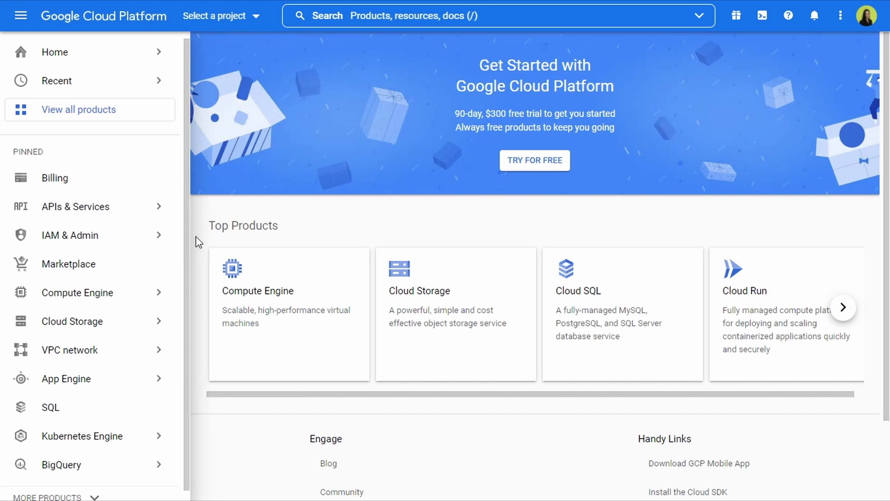
click(234, 17)
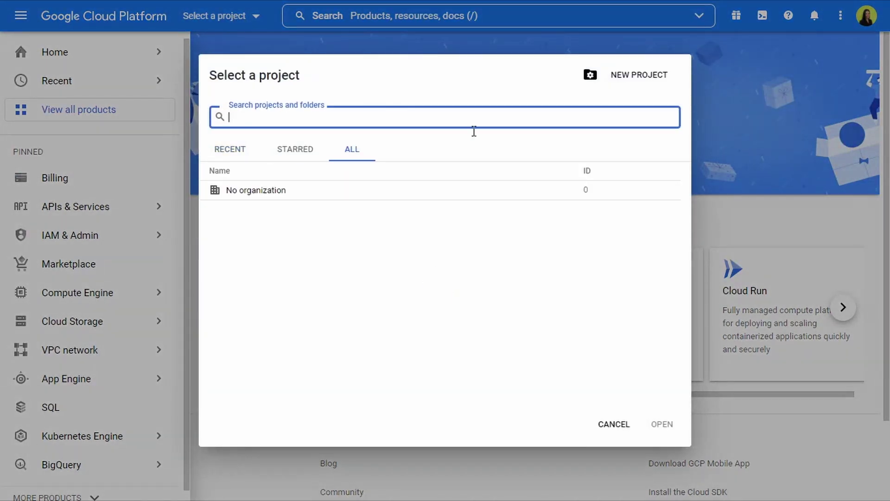
click(639, 77)
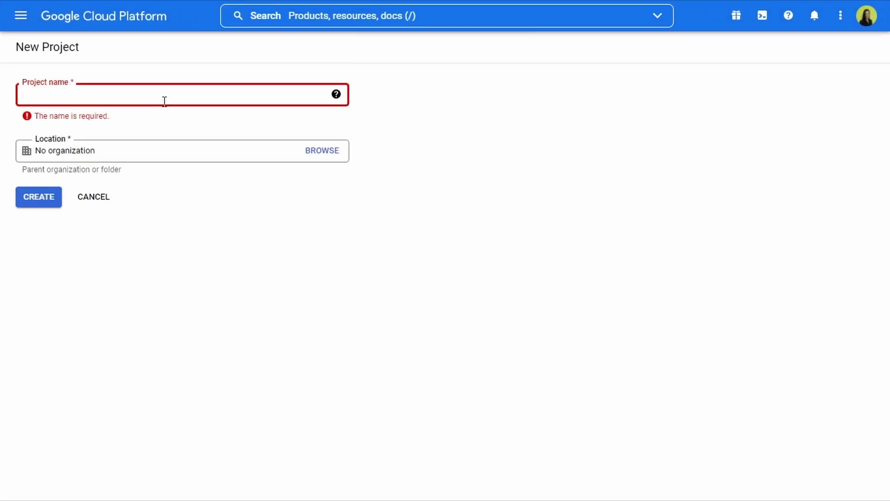
text(Carla's App)
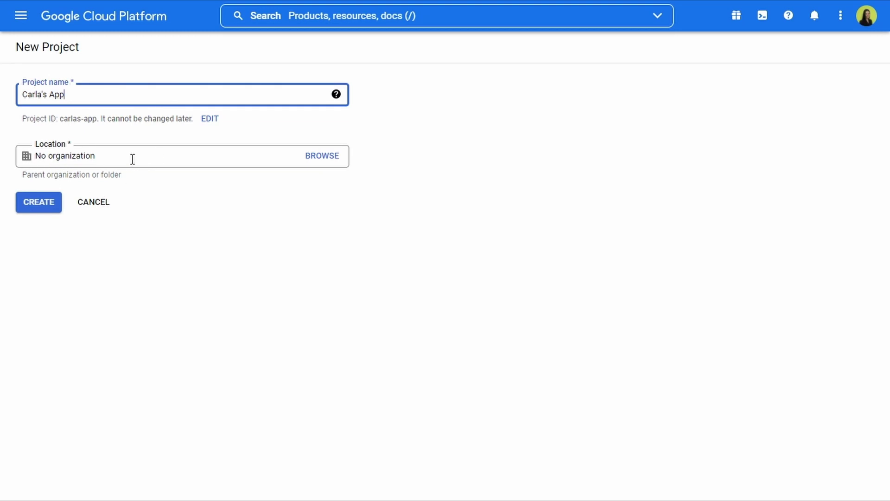
click(42, 206)
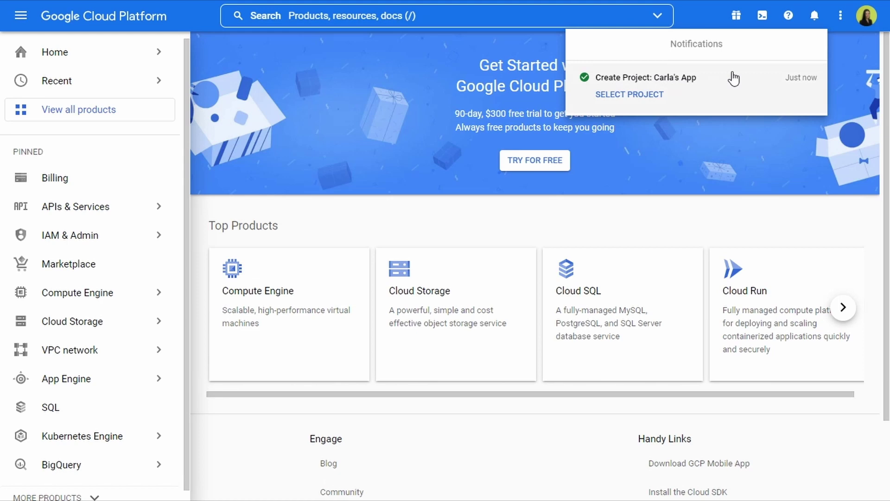
click(662, 95)
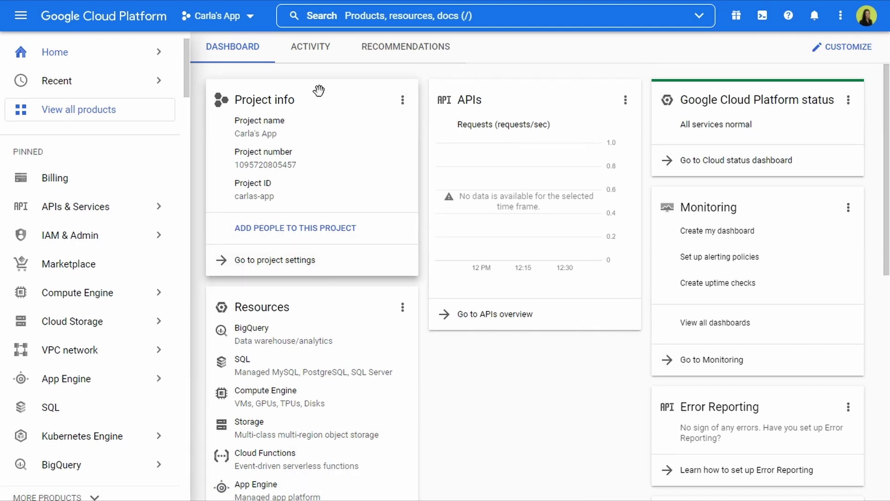
Go to APIs & Services > Credentials and begin an OAuth client ID, which prompts for a consent screen
click(297, 264)
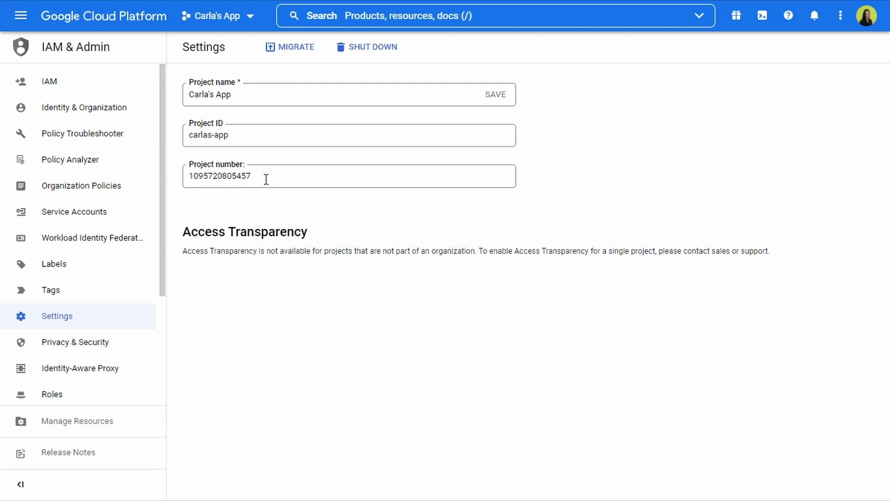
click(23, 19)
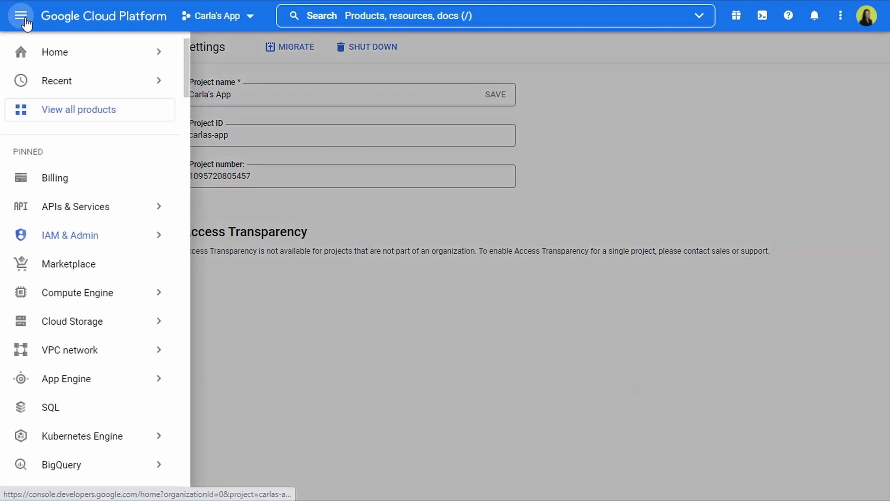
mouse_move(18, 214)
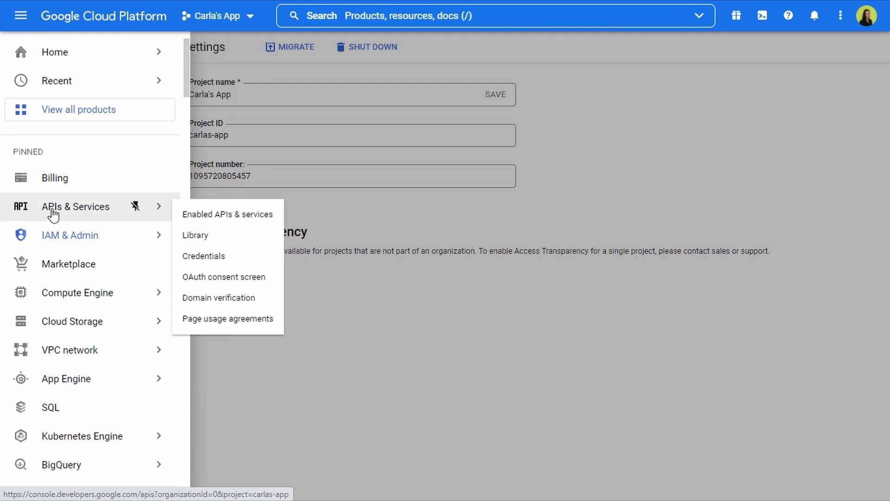
click(250, 256)
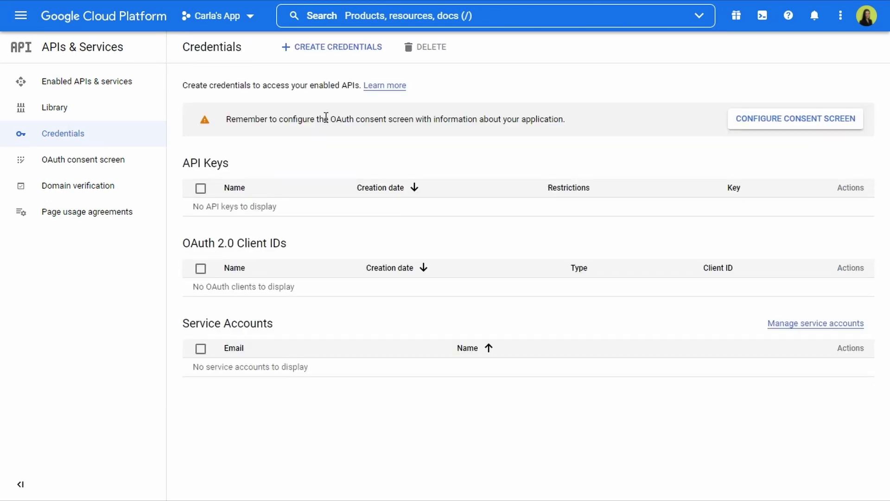
click(349, 58)
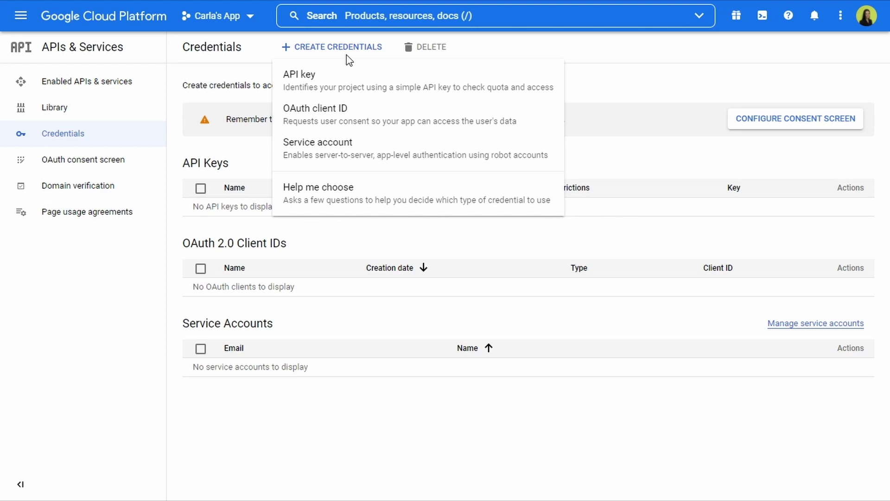
click(353, 127)
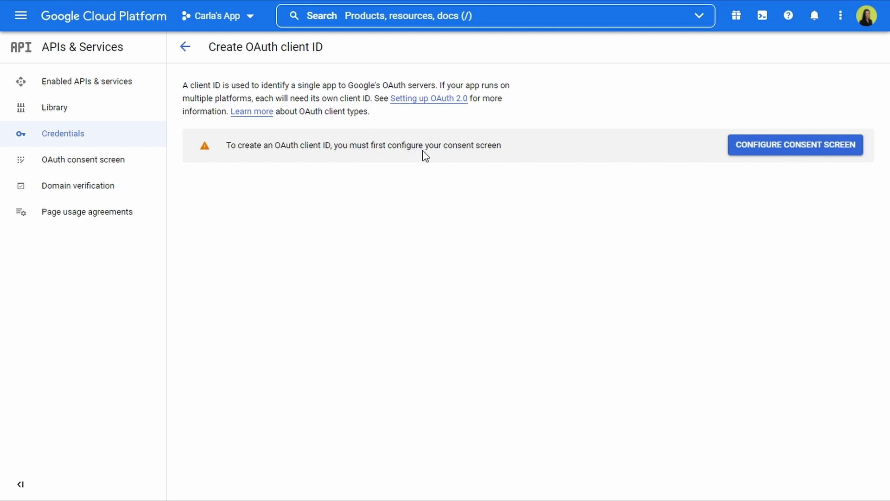
Create an External consent screen with the app's name and the account e-mail for user support
click(778, 159)
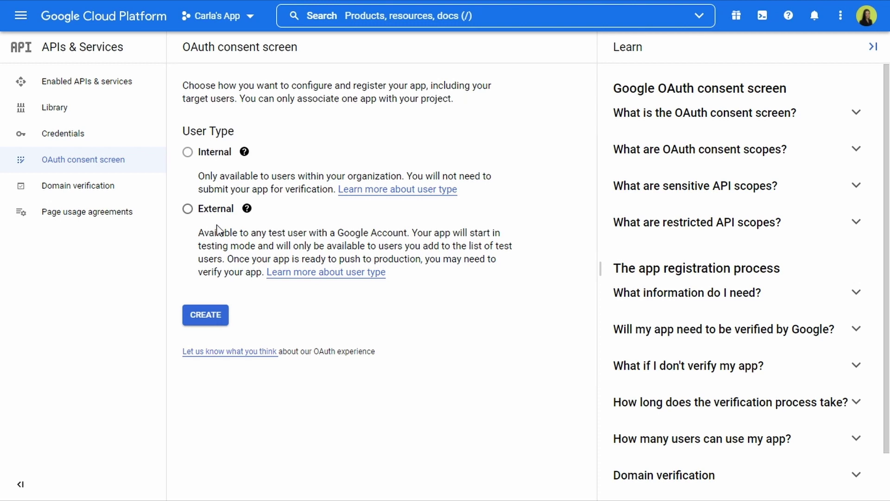
click(188, 209)
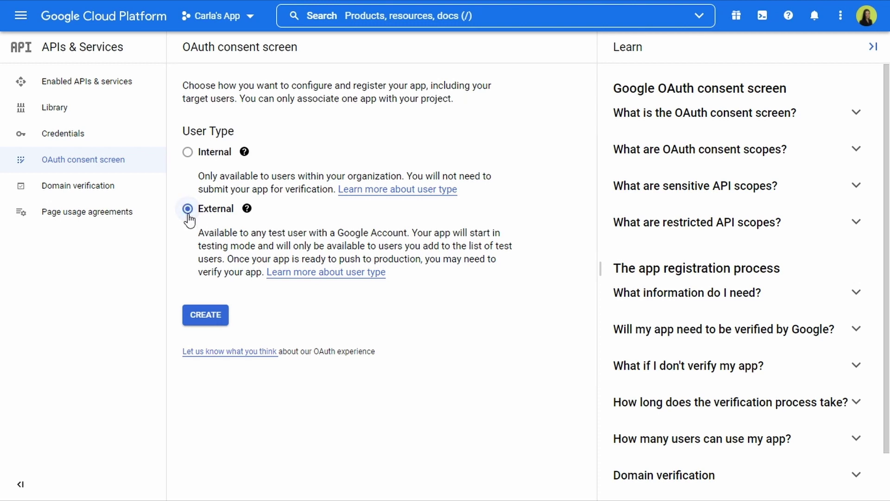
click(206, 315)
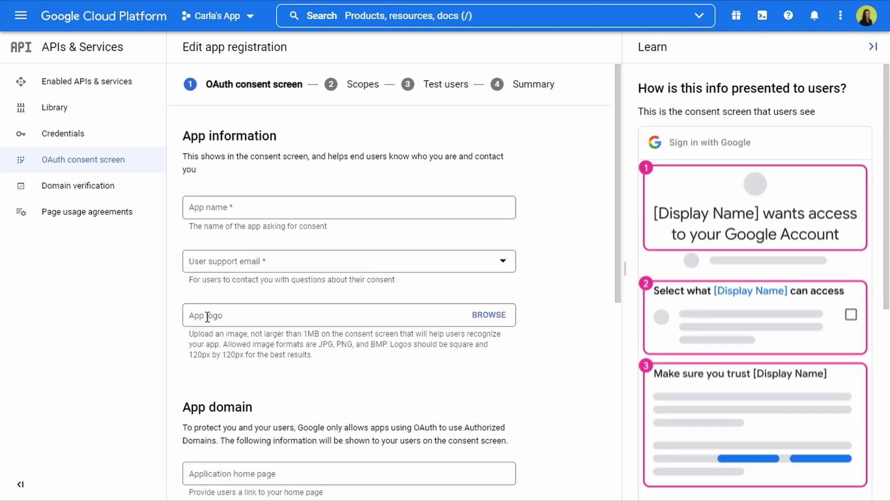
click(278, 202)
text(Carla's App)
key(Tab)
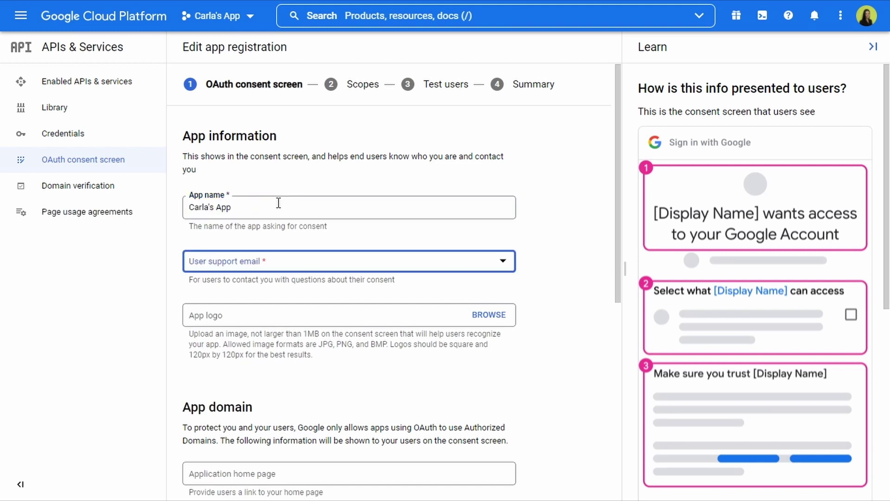
click(300, 267)
click(299, 267)
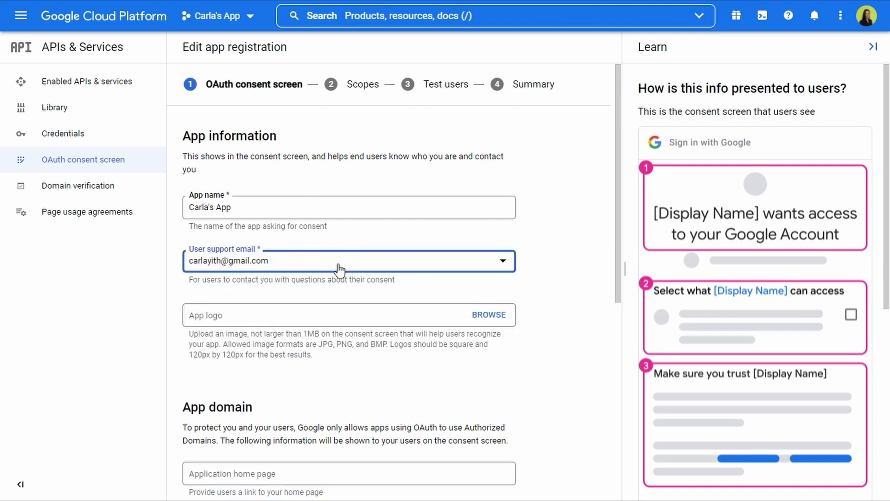
Add yithemes.com as authorized domain and the developer contact e-mail, then save and continue
scroll(339, 269, down, 5)
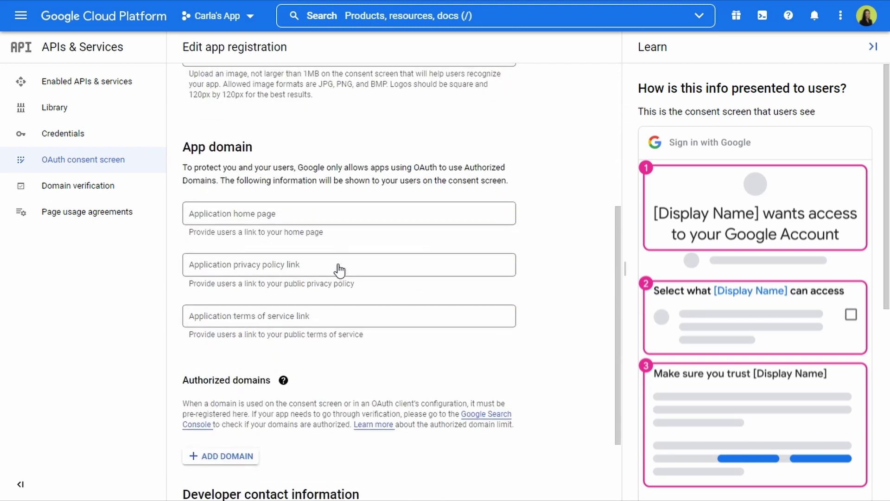
scroll(339, 269, down, 2)
click(290, 290)
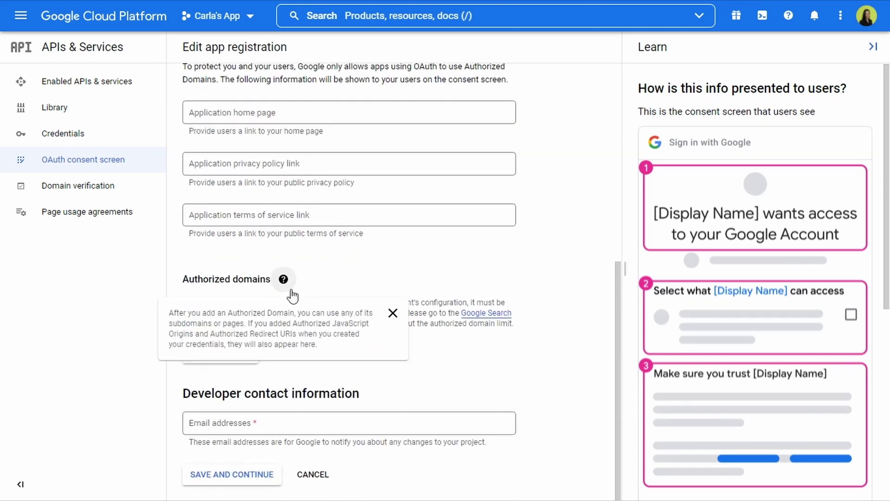
click(316, 285)
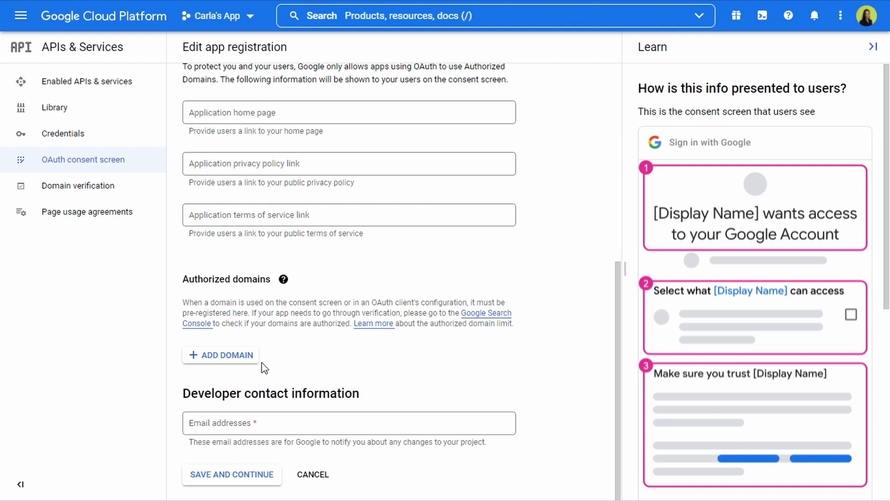
click(243, 361)
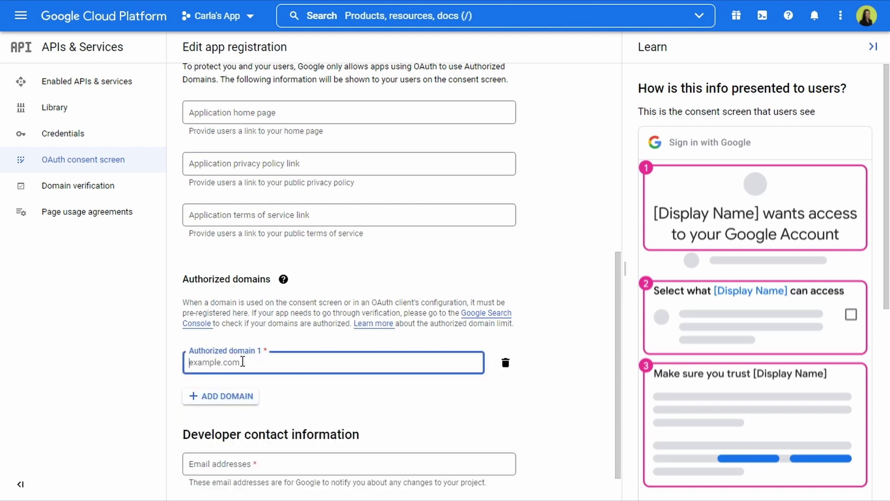
text(yithemes.com)
scroll(304, 318, down, 1)
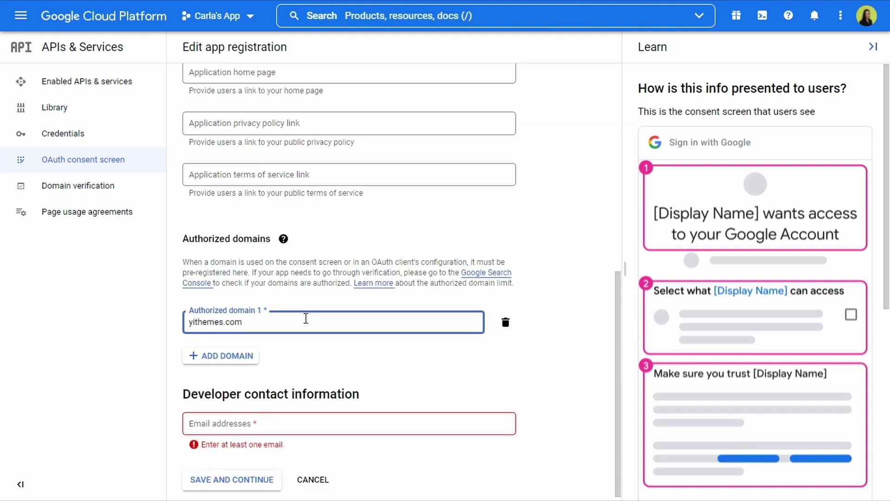
click(279, 420)
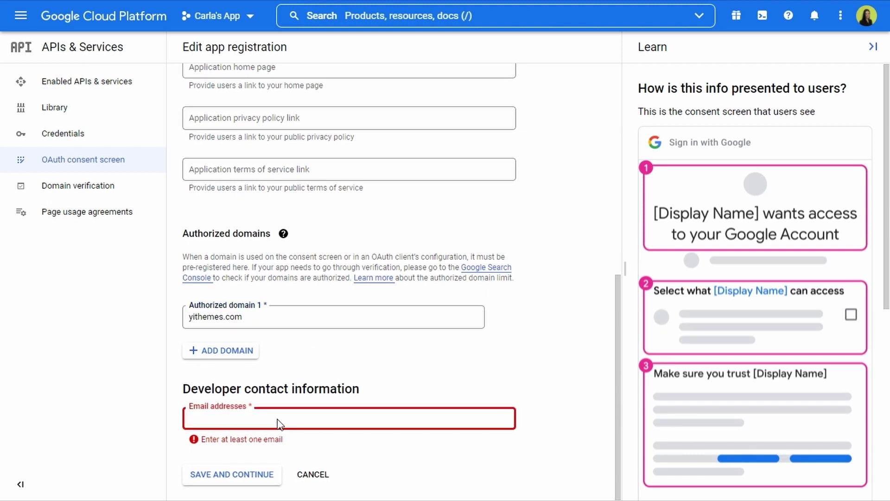
key(ctrl+v)
click(307, 443)
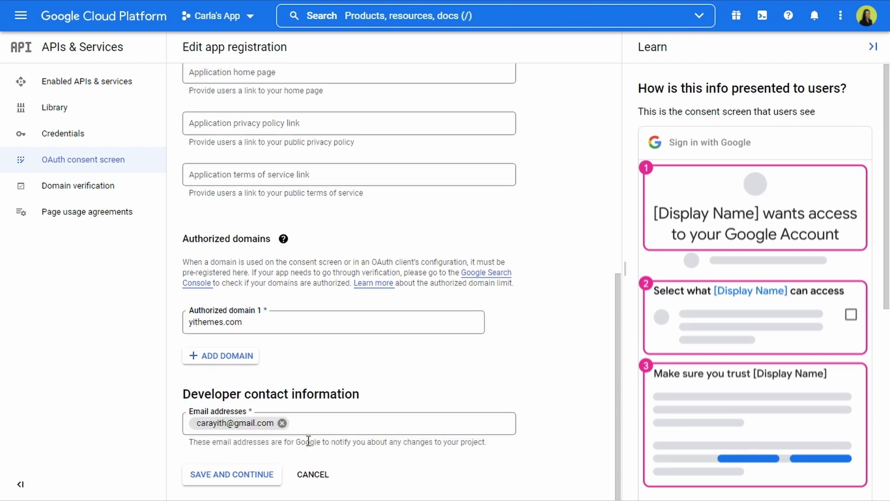
click(260, 474)
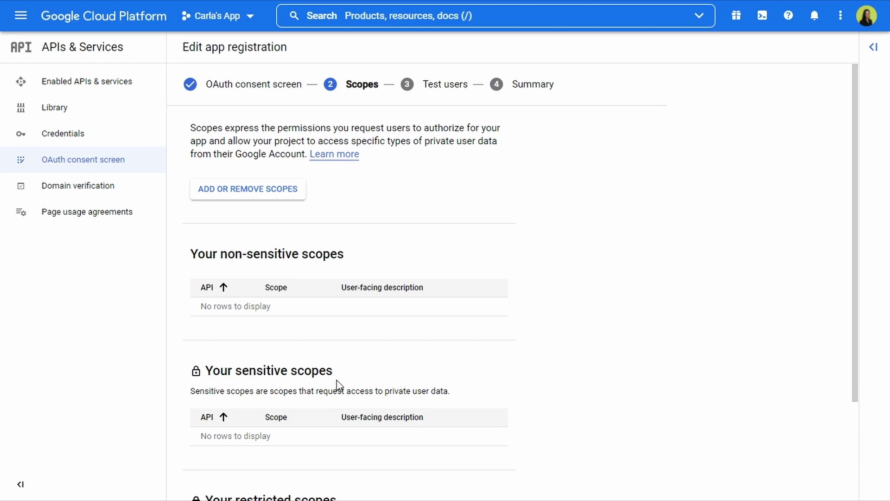
scroll(337, 385, down, 3)
Skip past the Scopes and Test users steps and review the consent screen summary
click(231, 473)
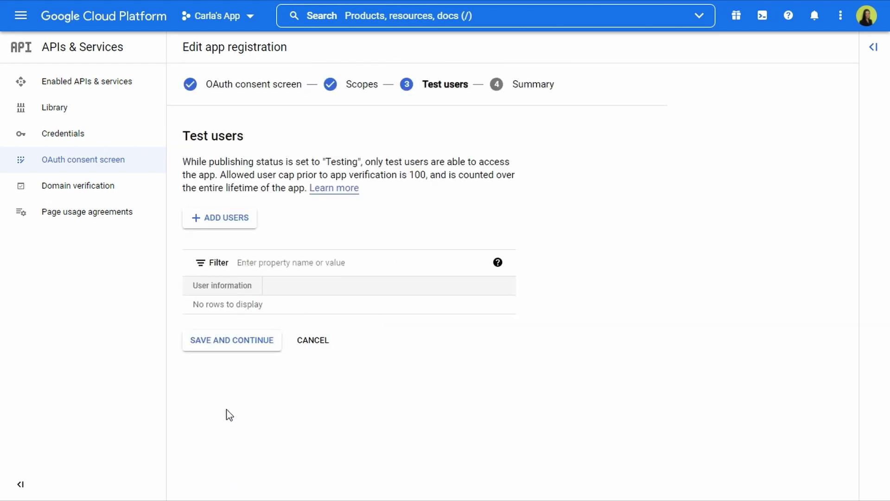
click(229, 348)
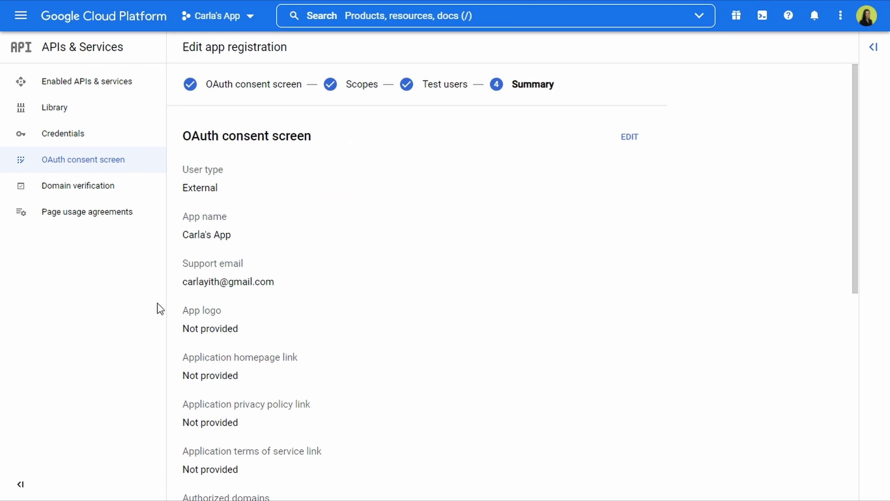
scroll(379, 390, down, 5)
scroll(381, 391, down, 3)
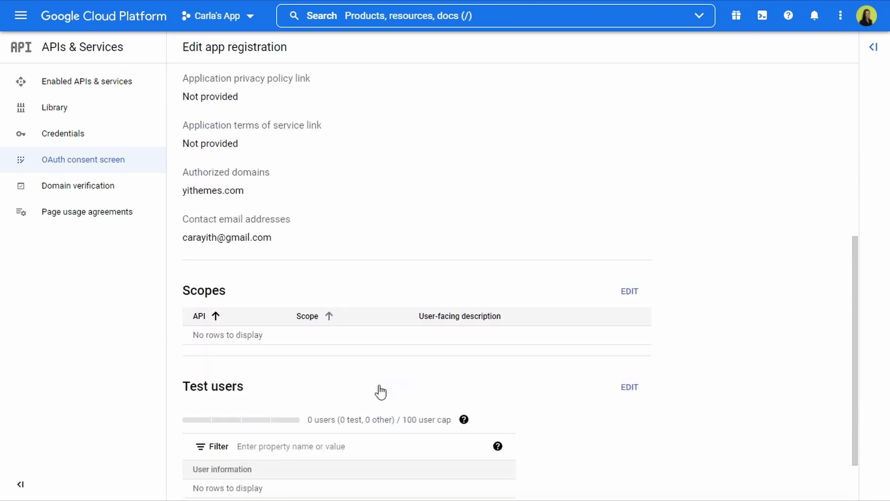
scroll(381, 391, up, 5)
scroll(381, 391, up, 3)
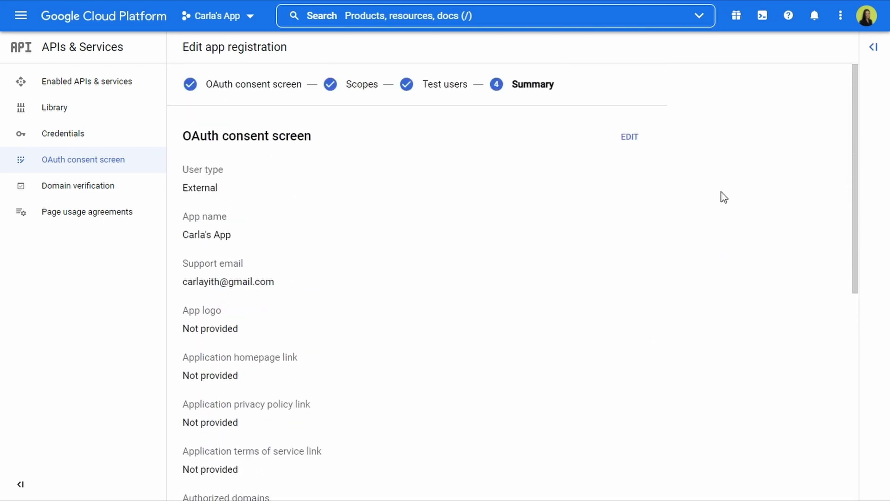
click(631, 138)
scroll(633, 232, down, 7)
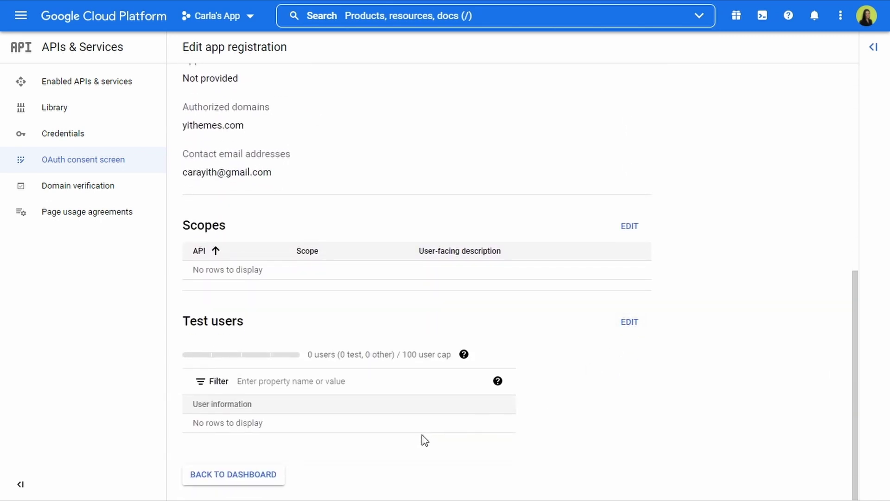
Publish the app from Testing to In production, then go to the Credentials page
click(219, 480)
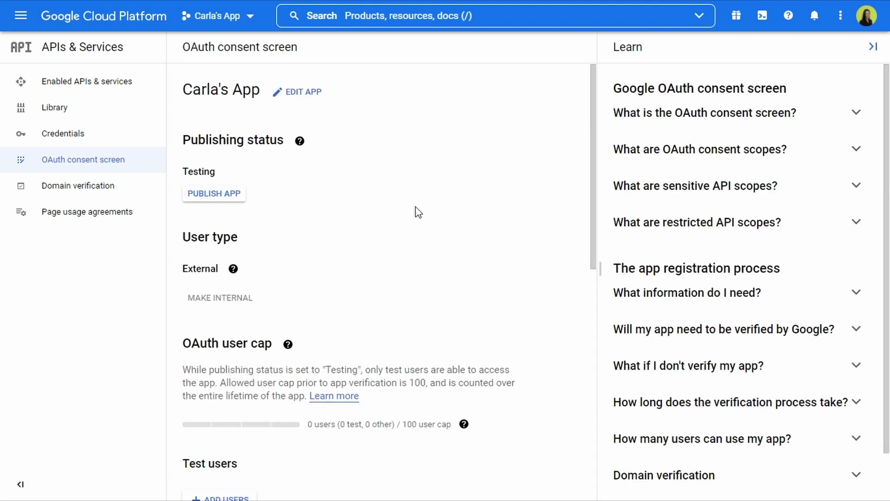
click(229, 196)
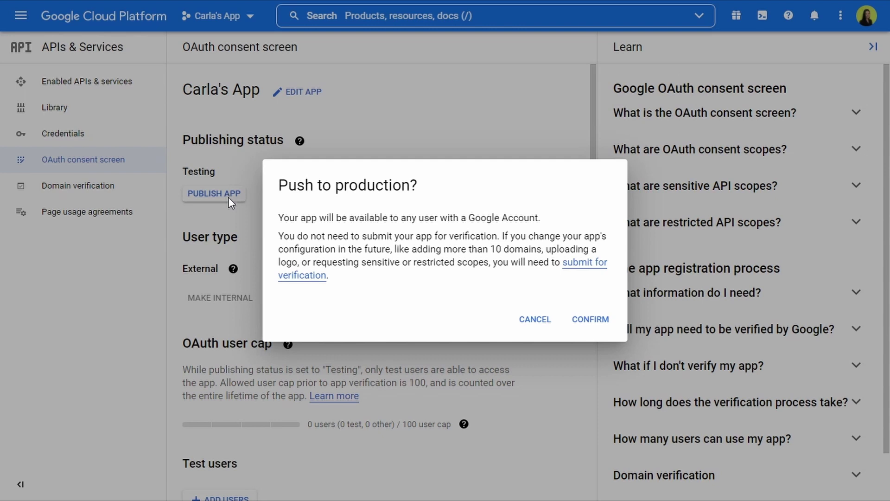
click(599, 321)
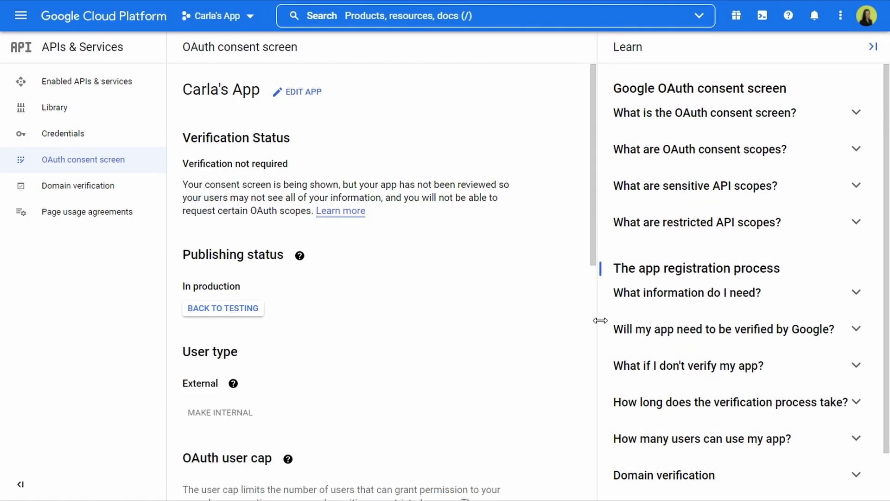
click(113, 137)
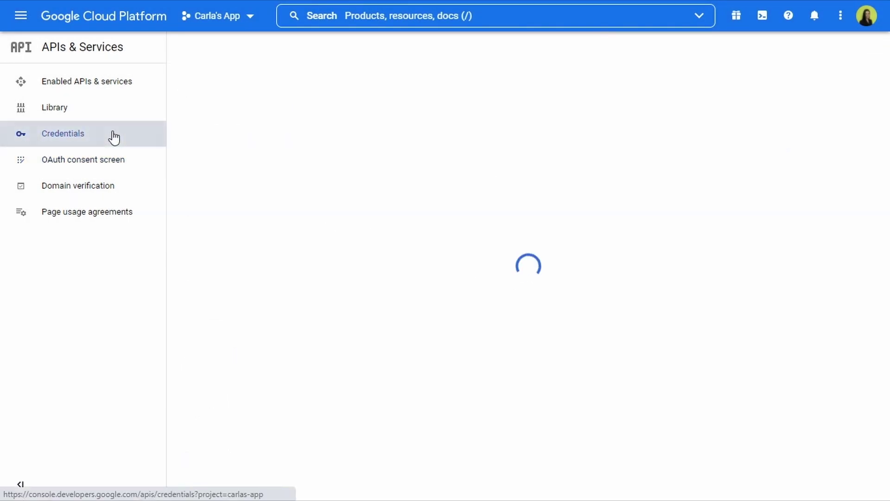
Start a new OAuth client ID of type Web application
click(327, 48)
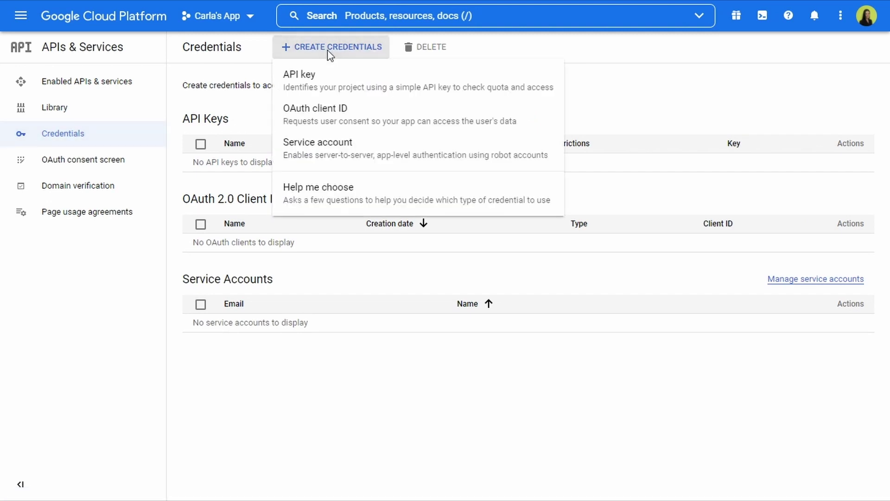
click(365, 118)
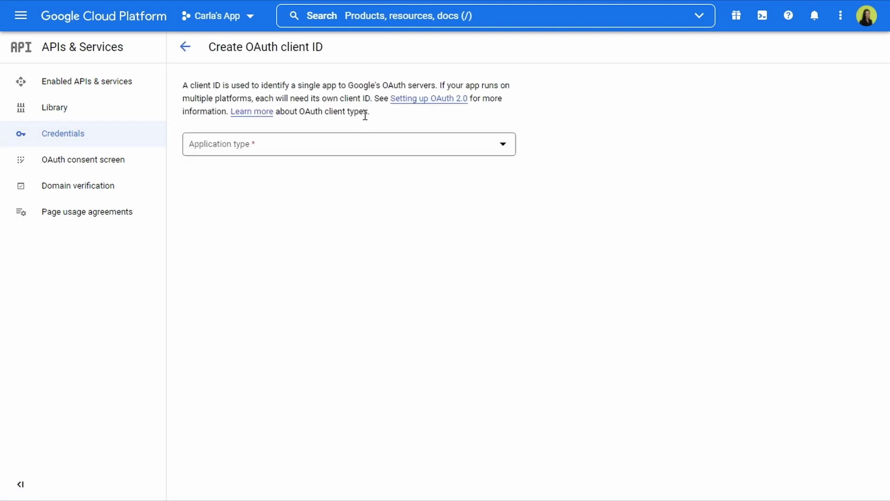
click(290, 158)
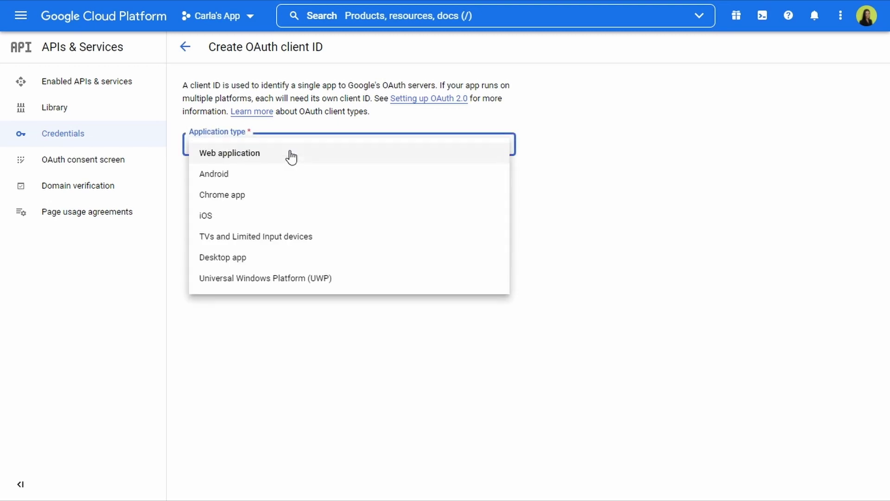
click(291, 156)
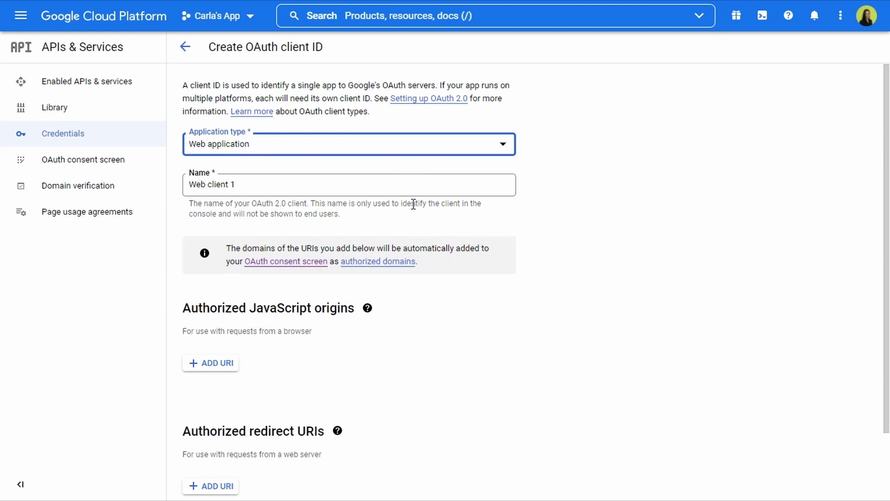
scroll(413, 205, down, 2)
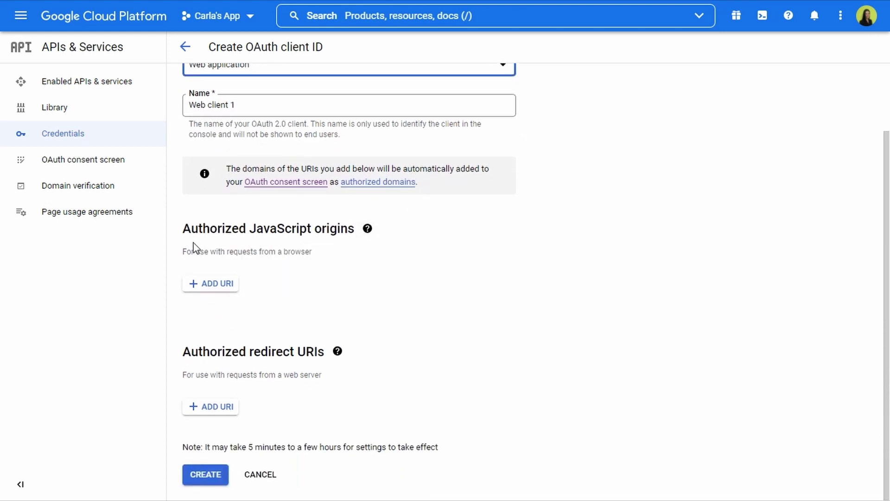
click(204, 284)
click(202, 288)
text(https://engtutorials.yithemes.com/)
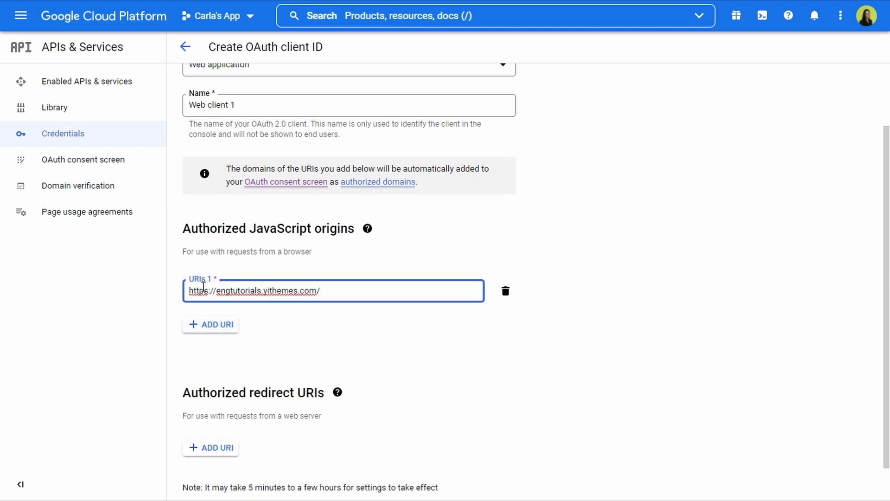
scroll(203, 287, down, 1)
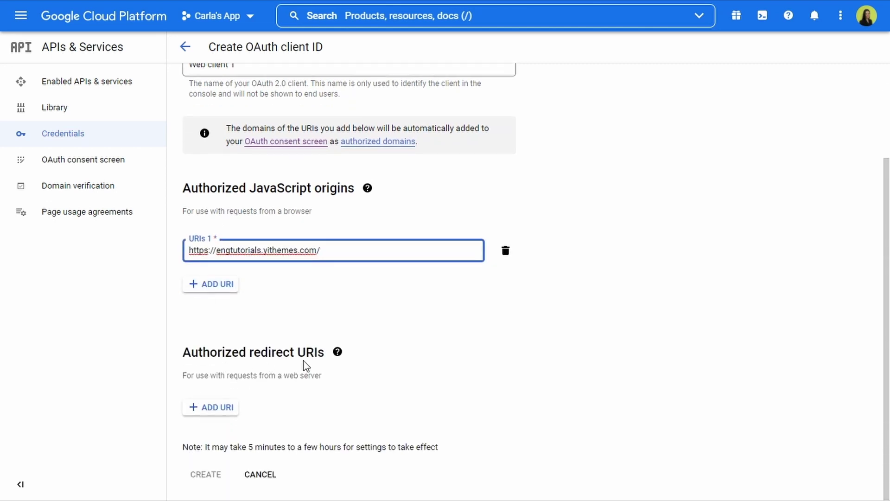
click(314, 296)
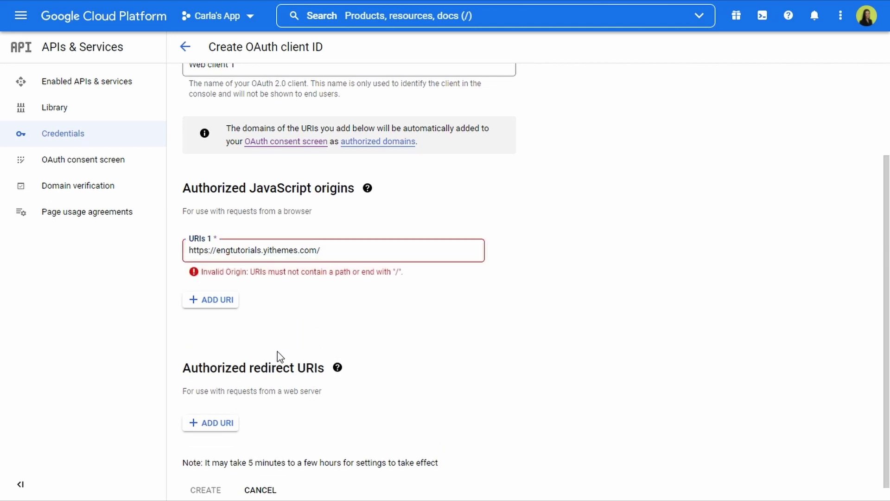
click(326, 249)
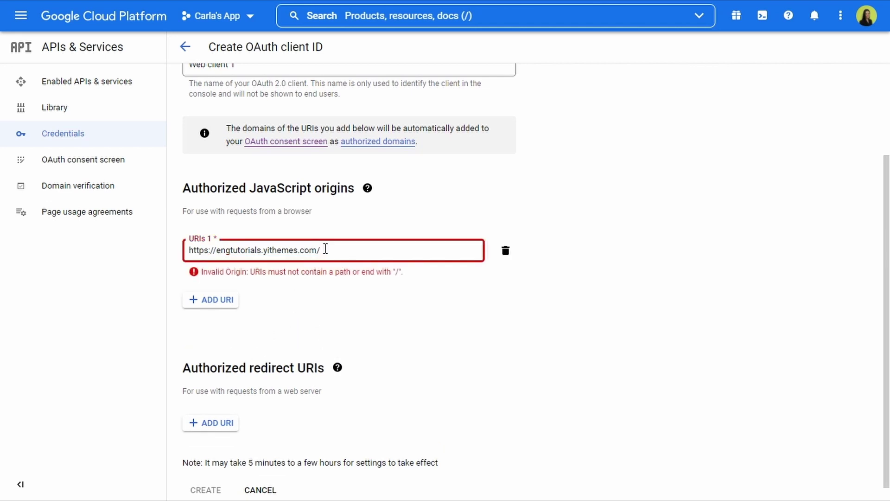
key(BackSpace)
click(300, 287)
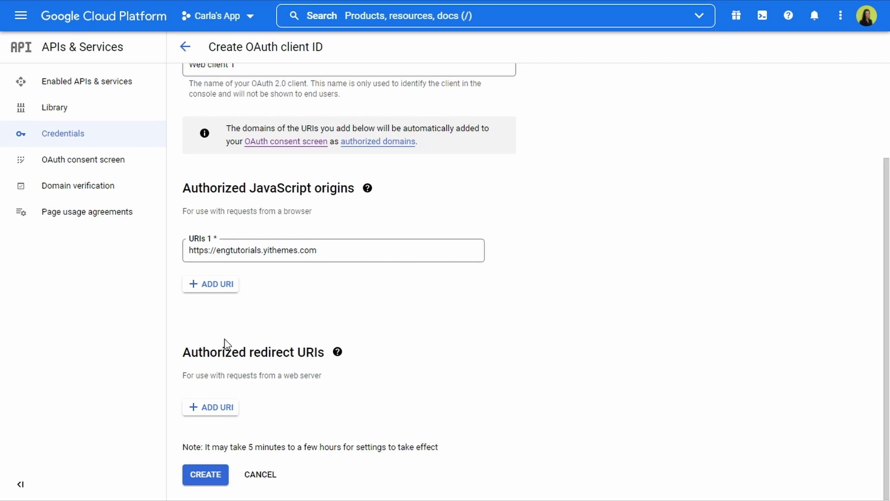
Add the same site URL as redirect URI, create the client, and copy its Client ID
click(226, 410)
text(https://engtutorials.yithemes.com)
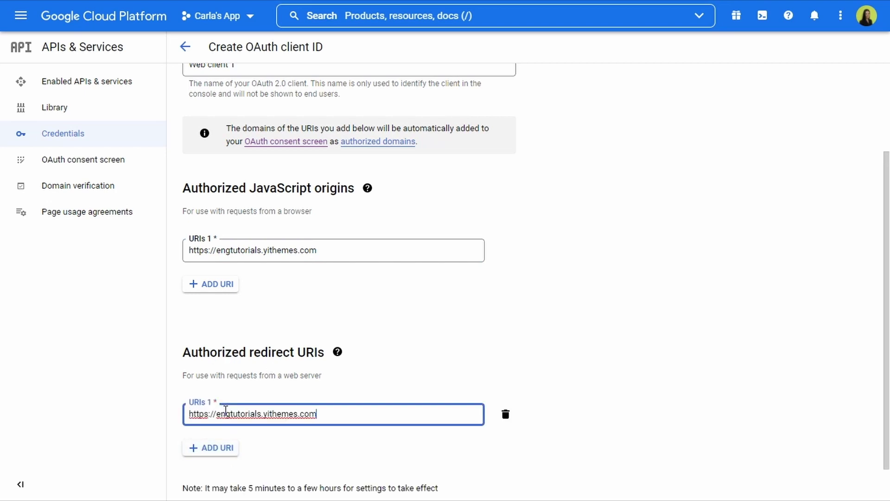
click(298, 446)
scroll(299, 445, down, 1)
click(209, 473)
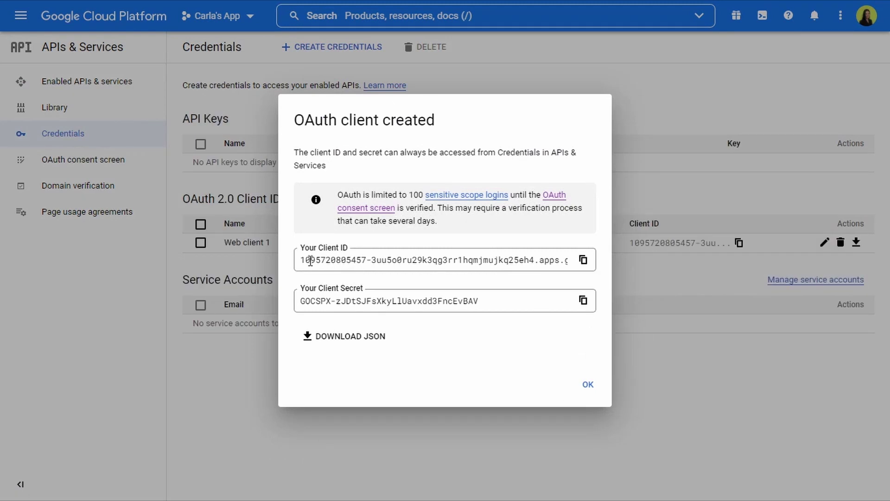
click(583, 260)
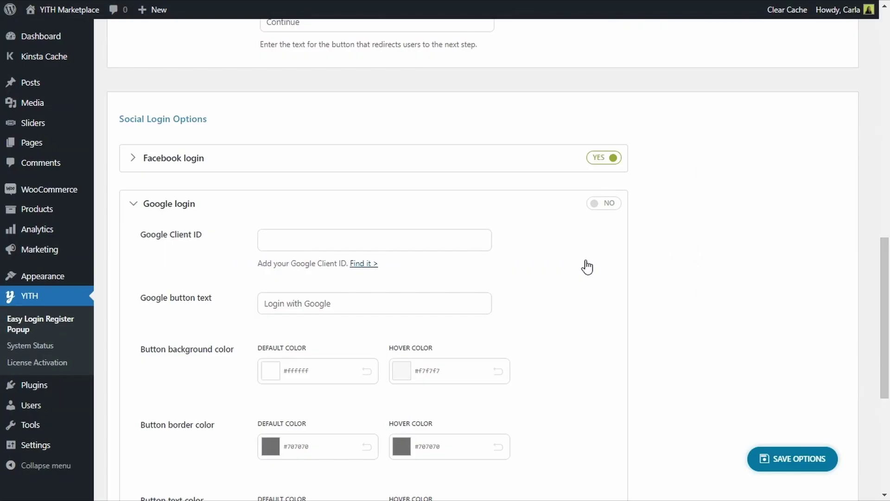
click(468, 240)
Paste the copied Client ID into the Google Client ID field, switch Google login to YES, and save
key(ctrl+v)
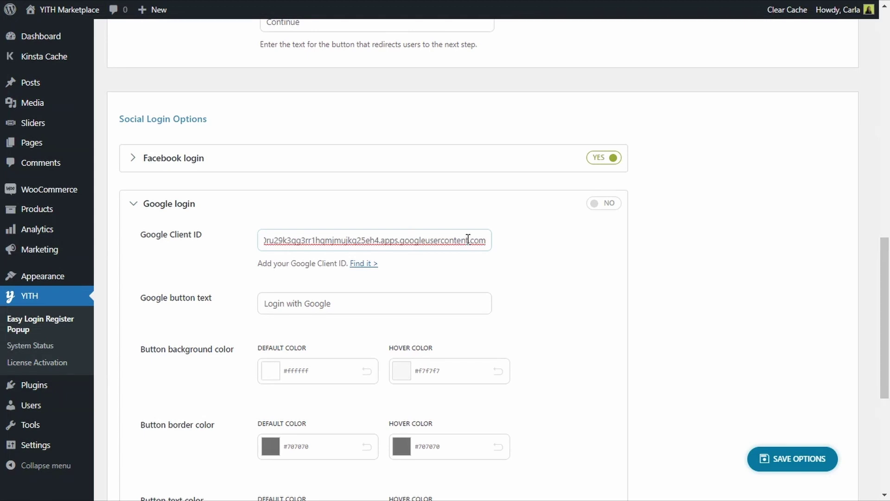
click(597, 205)
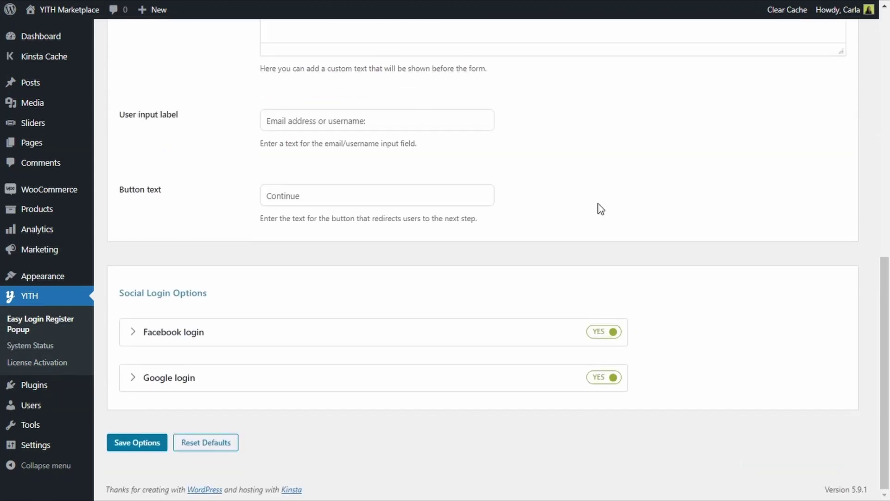
click(153, 446)
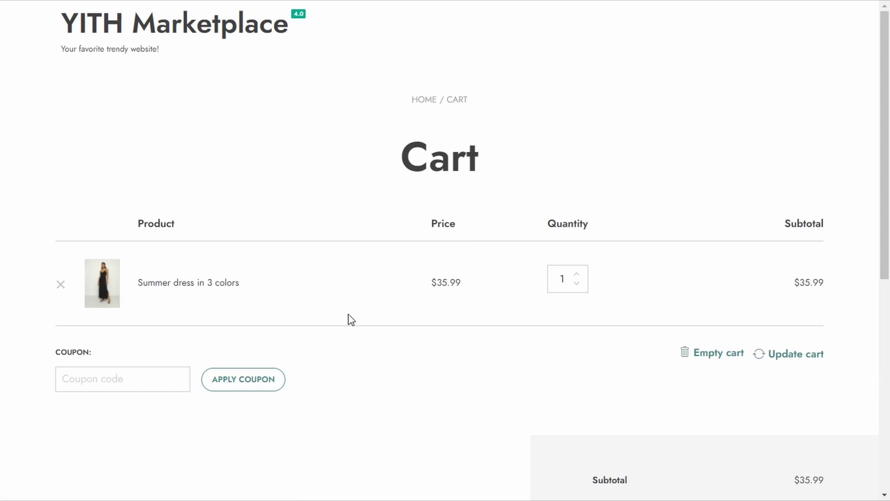
Proceed to checkout from the cart and choose Login with Google in the popup
scroll(349, 318, down, 6)
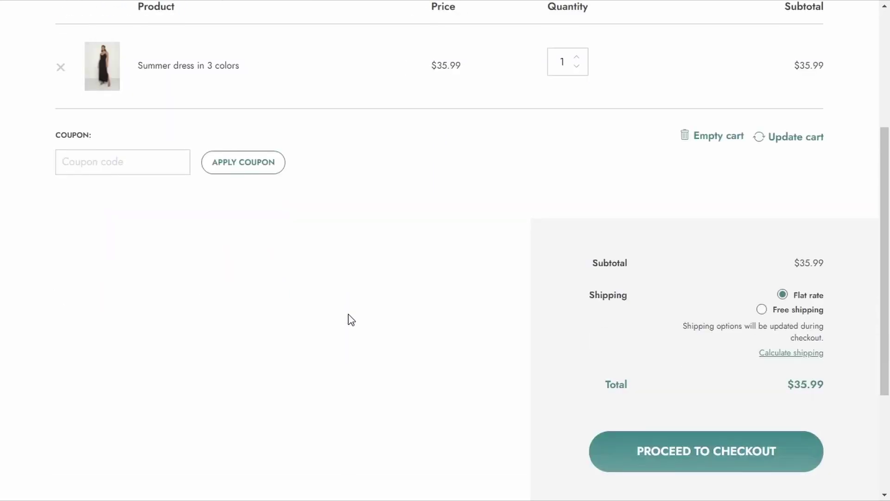
click(707, 370)
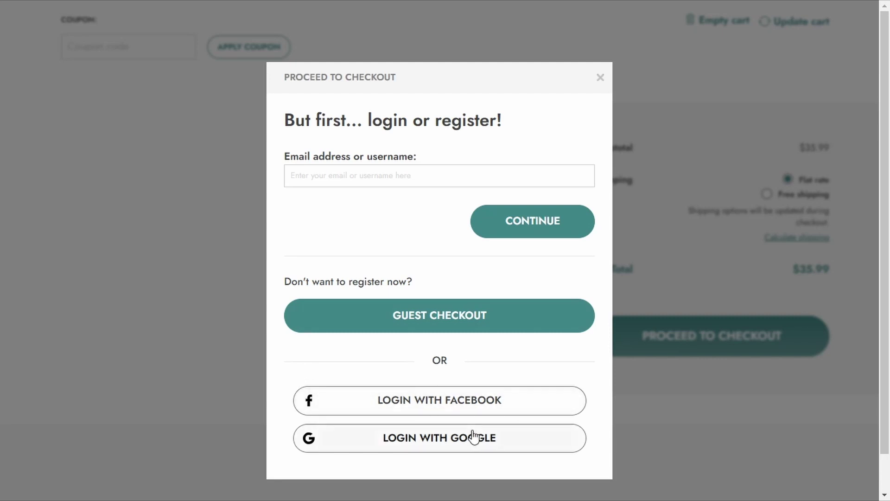
click(445, 449)
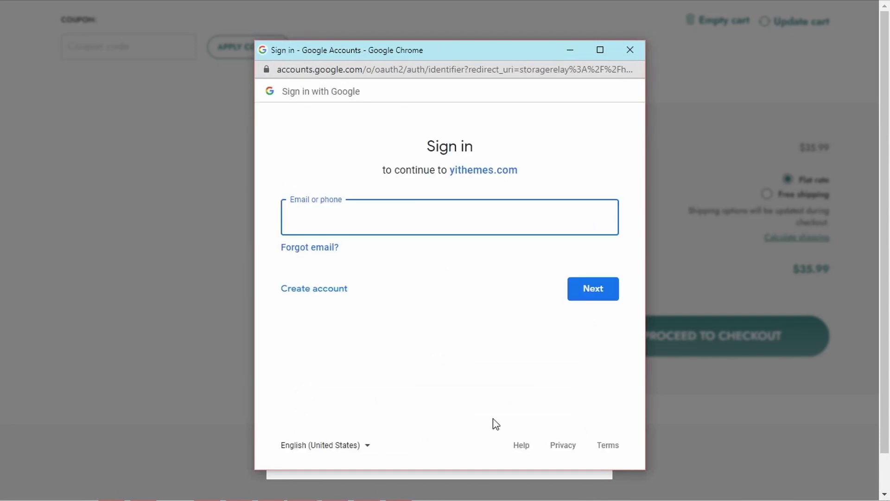